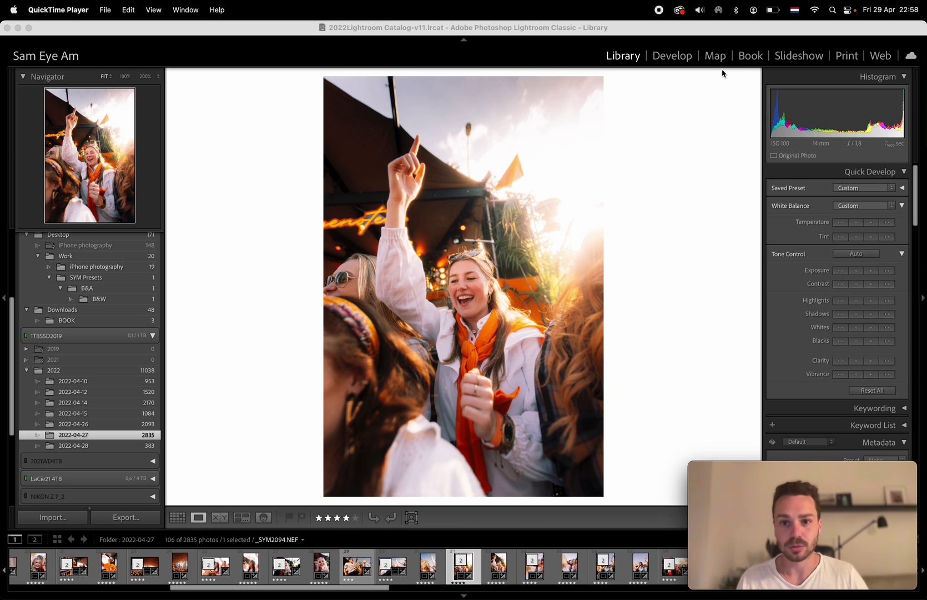
Step: View the cheering woman's photo and its cropped virtual copy in the Develop module, and return to the Library
{"action": "left_click", "coordinate": [662, 56]}
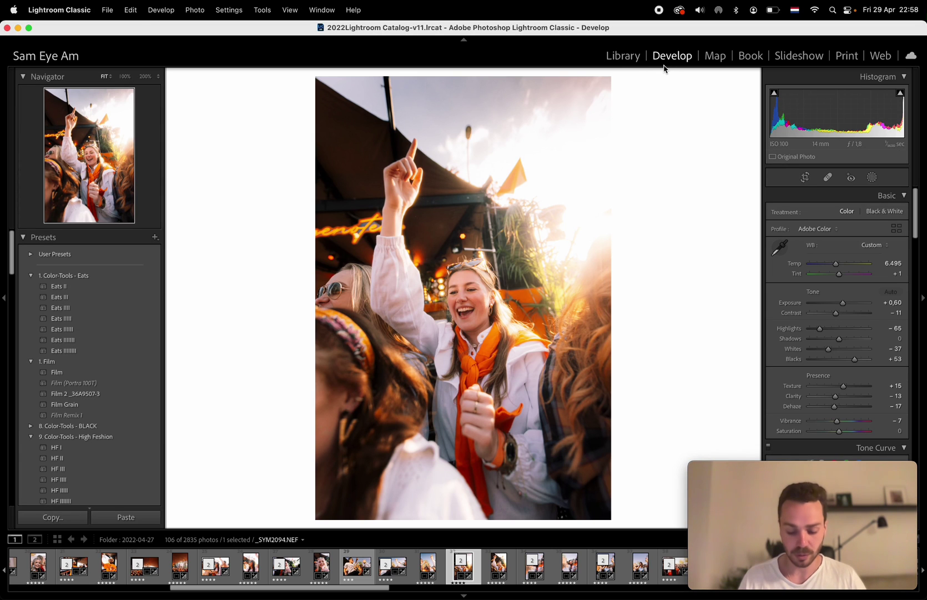
{"action": "key", "text": "Right"}
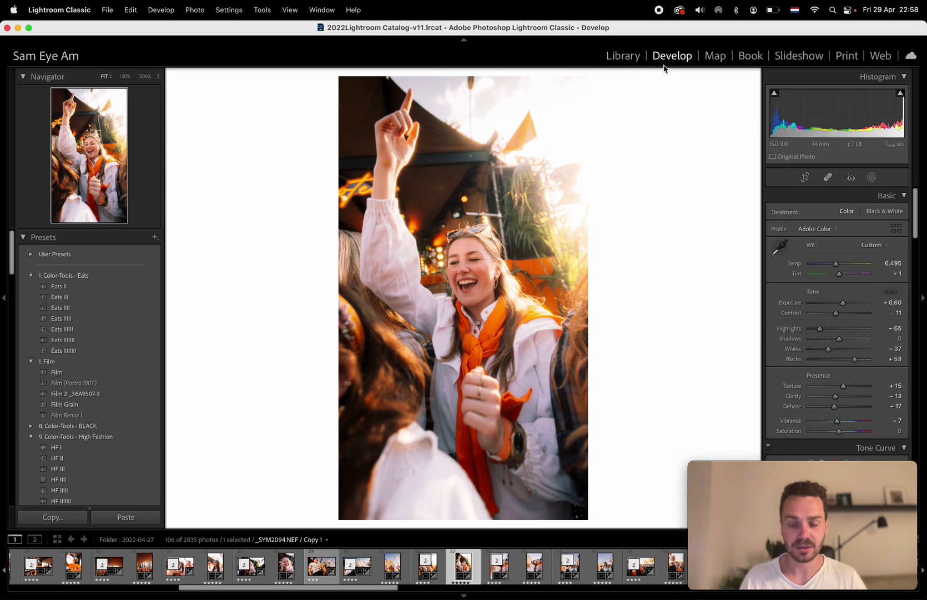
{"action": "left_click", "coordinate": [639, 58]}
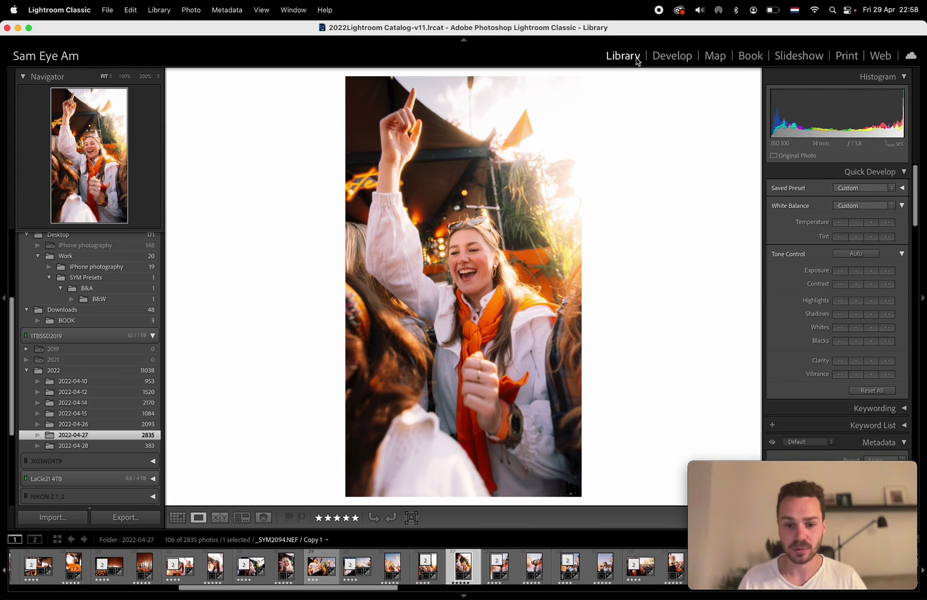
Step: Browse the edited festival photos of the 2022-04-27 folder one by one in the Library's single-photo view
{"action": "key", "text": "Right"}
{"action": "key", "text": "Right"}
{"action": "key", "text": "Right"}
{"action": "key", "text": "Right"}
{"action": "key", "text": "Right"}
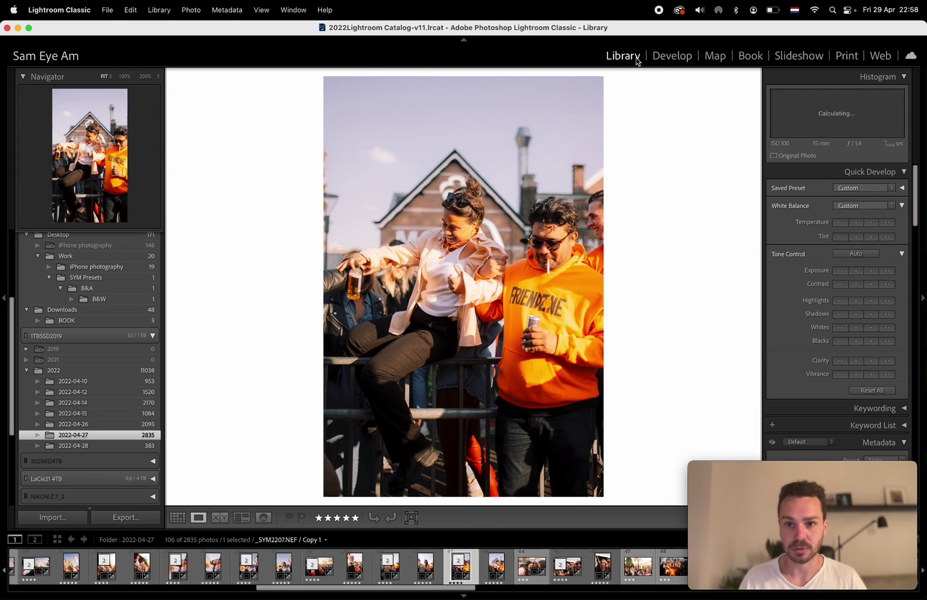
{"action": "key", "text": "Left"}
{"action": "key", "text": "Left"}
{"action": "key", "text": "Left"}
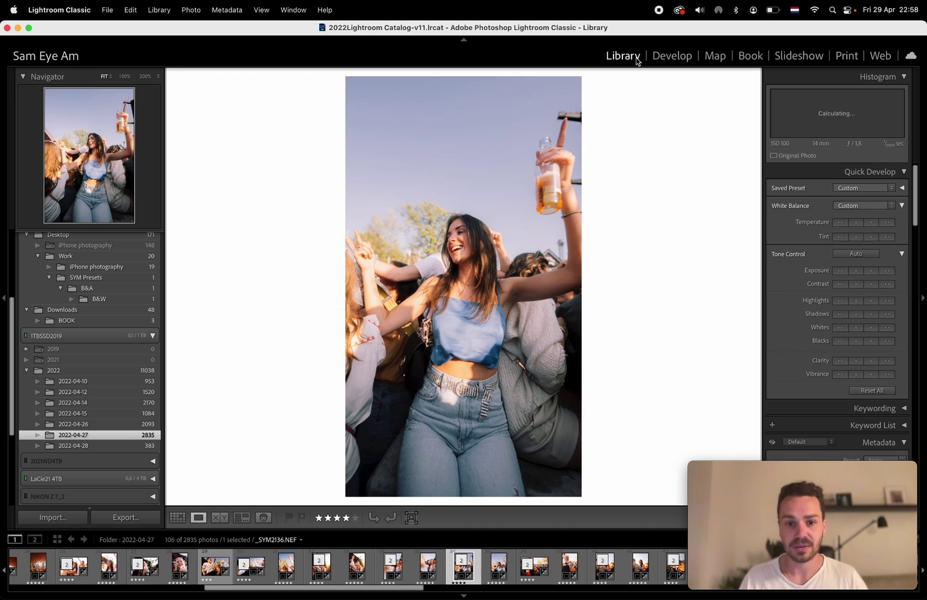
{"action": "key", "text": "Right"}
{"action": "key", "text": "Right"}
{"action": "key", "text": "Right"}
{"action": "key", "text": "Right"}
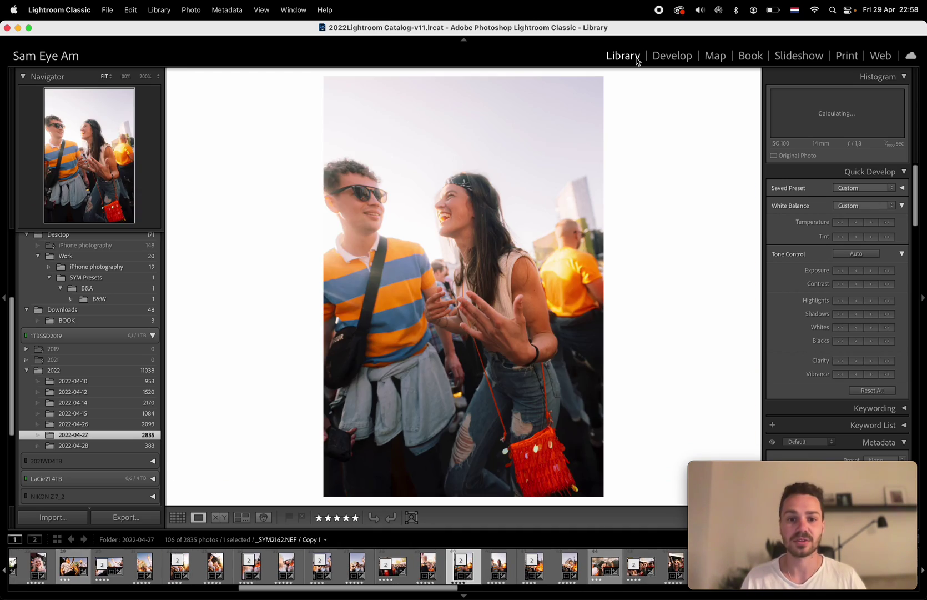
{"action": "key", "text": "Right"}
{"action": "key", "text": "Right"}
{"action": "key", "text": "Right"}
{"action": "key", "text": "Right"}
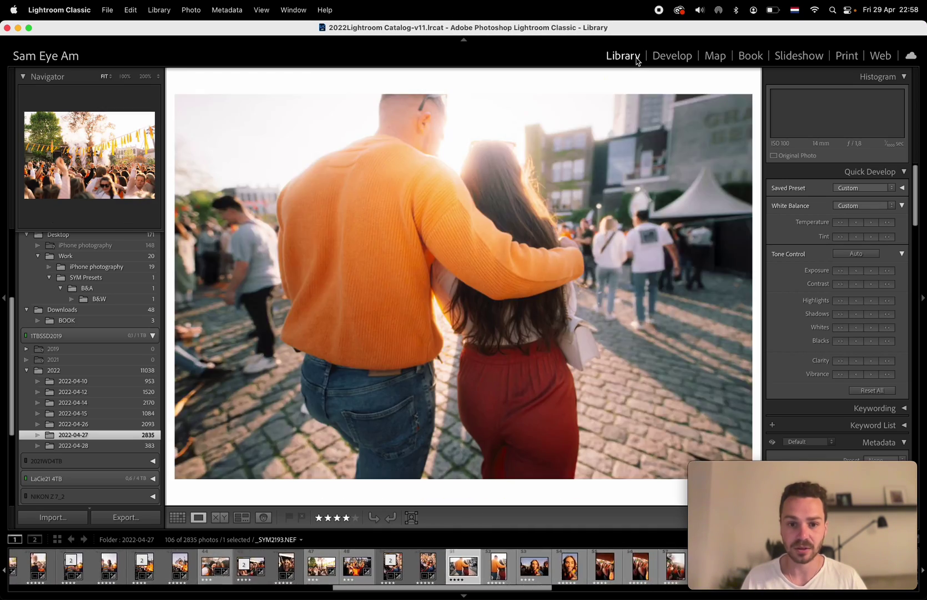
{"action": "key", "text": "Right"}
{"action": "key", "text": "Right"}
{"action": "key", "text": "Right"}
{"action": "key", "text": "Right"}
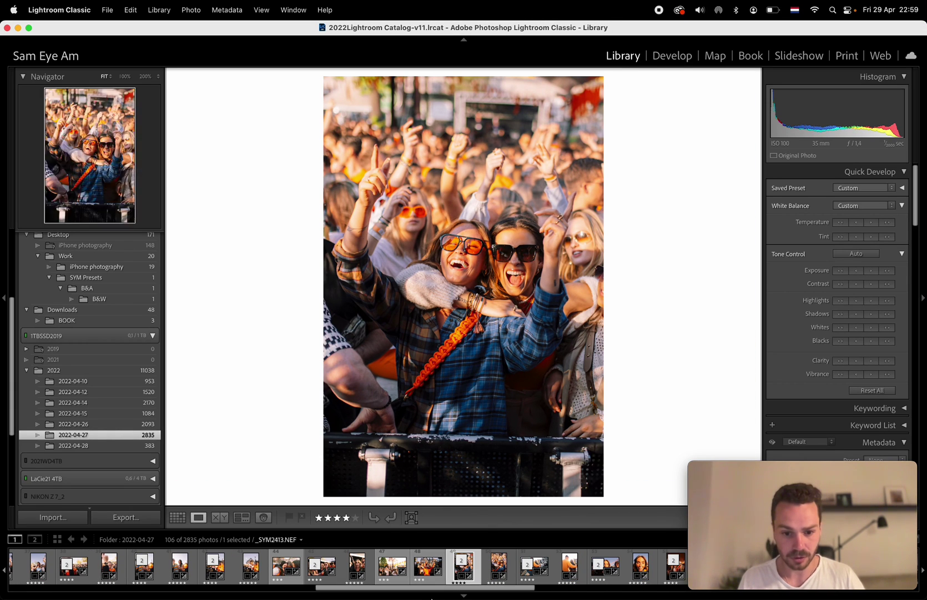
Step: Switch to Adobe Bridge and open the 2022-04-27 folder inside 2022 on the 1TBSSD2019 drive
{"action": "left_click", "coordinate": [402, 586]}
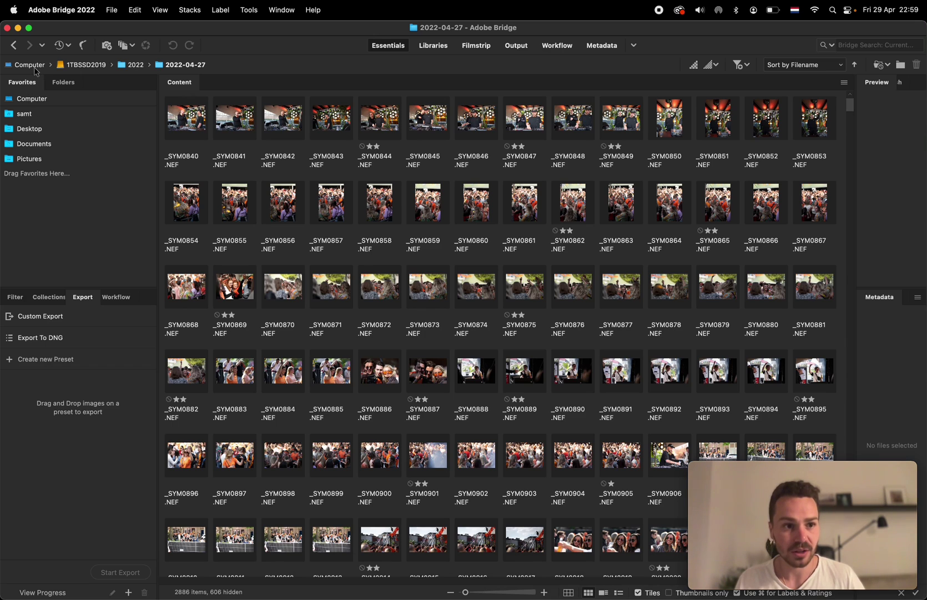
{"action": "left_click", "coordinate": [19, 96]}
{"action": "left_click", "coordinate": [183, 125]}
{"action": "double_click", "coordinate": [183, 125]}
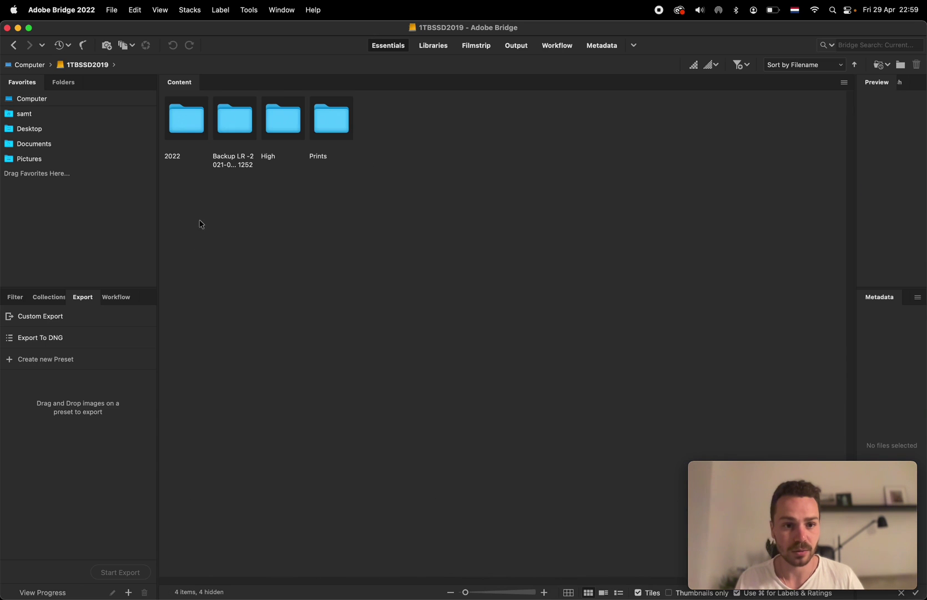
{"action": "double_click", "coordinate": [186, 133]}
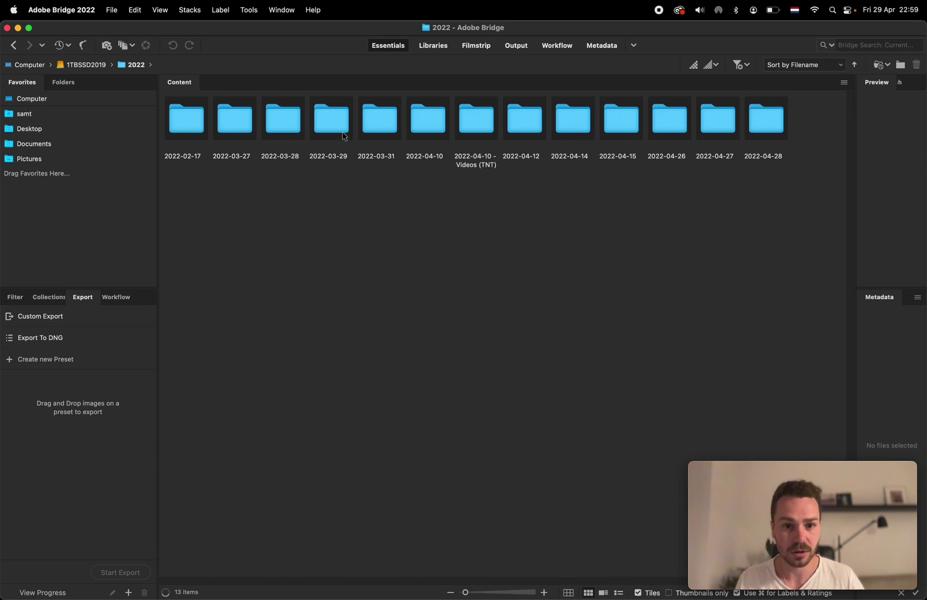
{"action": "double_click", "coordinate": [766, 118]}
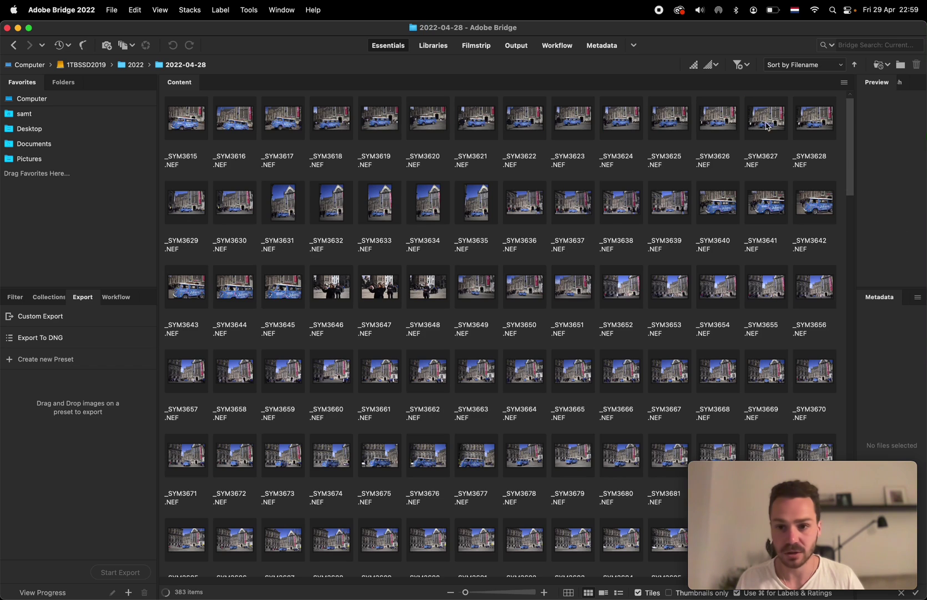
{"action": "left_click", "coordinate": [133, 65]}
{"action": "double_click", "coordinate": [698, 123]}
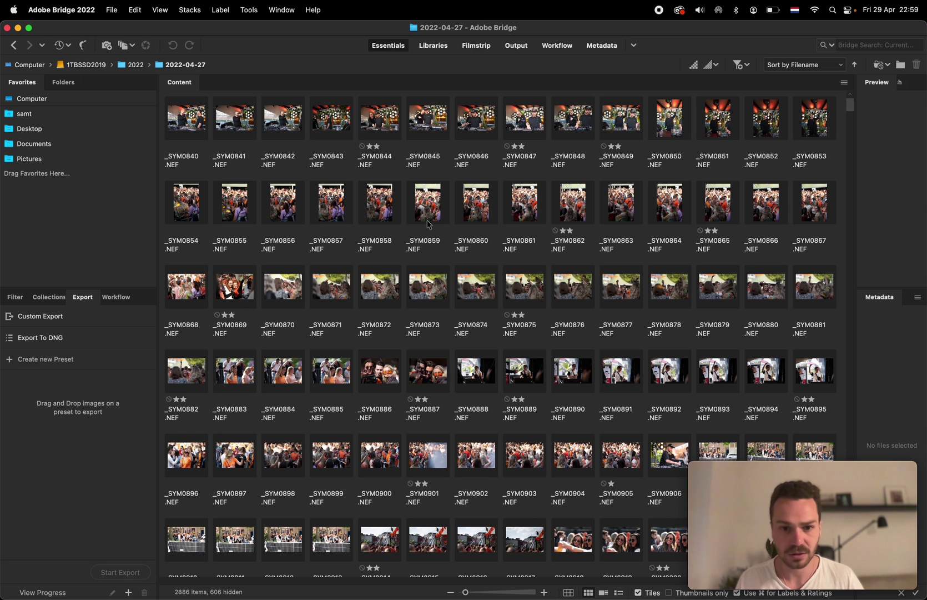
Step: Preview the photos full screen starting with _SYM0840.NEF and rate _SYM0848.NEF four stars
{"action": "left_click", "coordinate": [190, 128]}
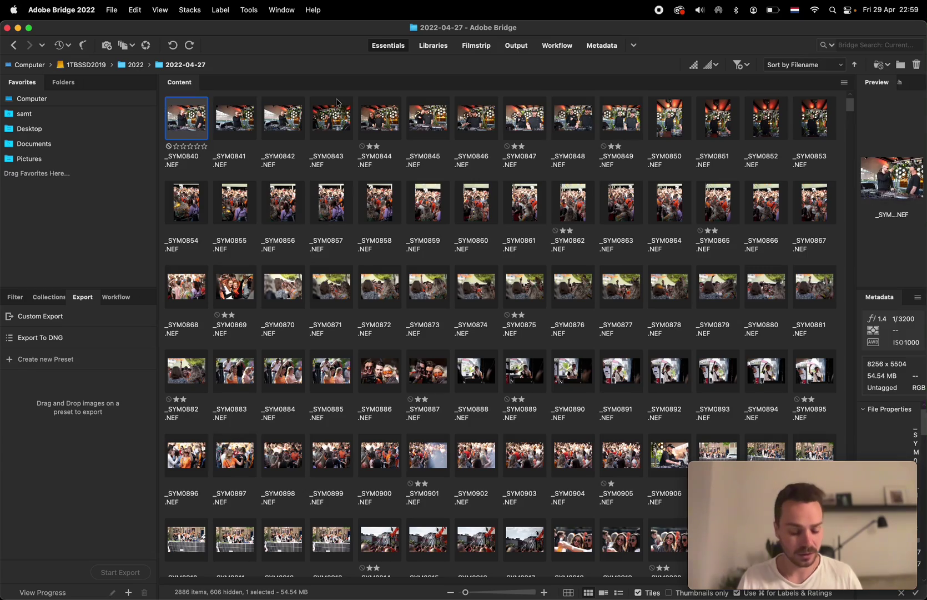
{"action": "key", "text": "space"}
{"action": "key", "text": "Right"}
{"action": "key", "text": "Right"}
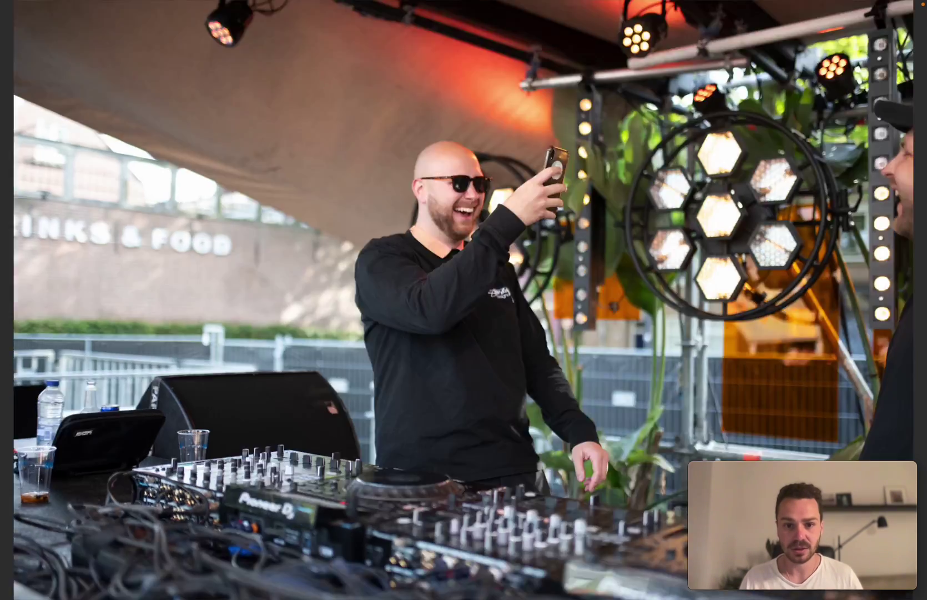
{"action": "key", "text": "Right"}
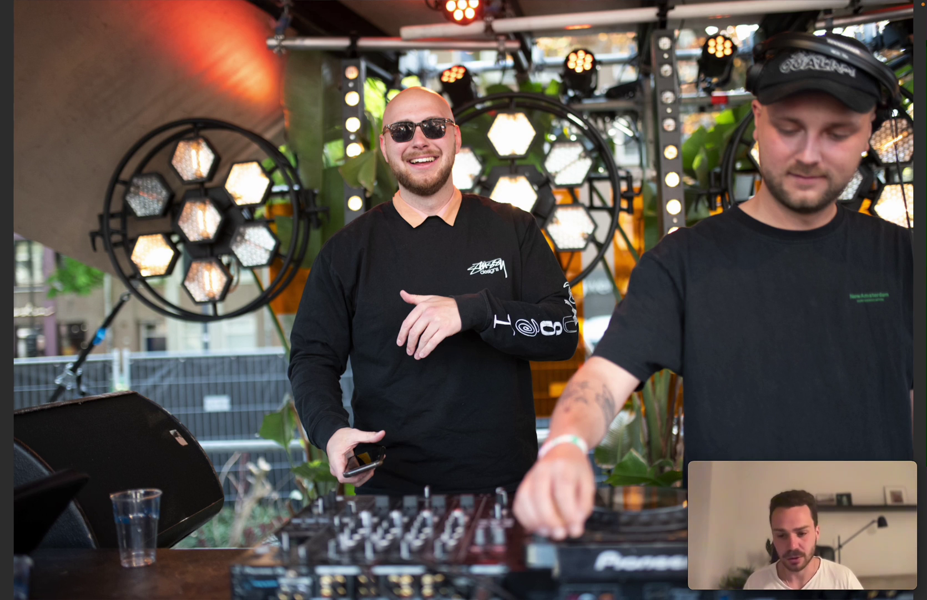
{"action": "key", "text": "4"}
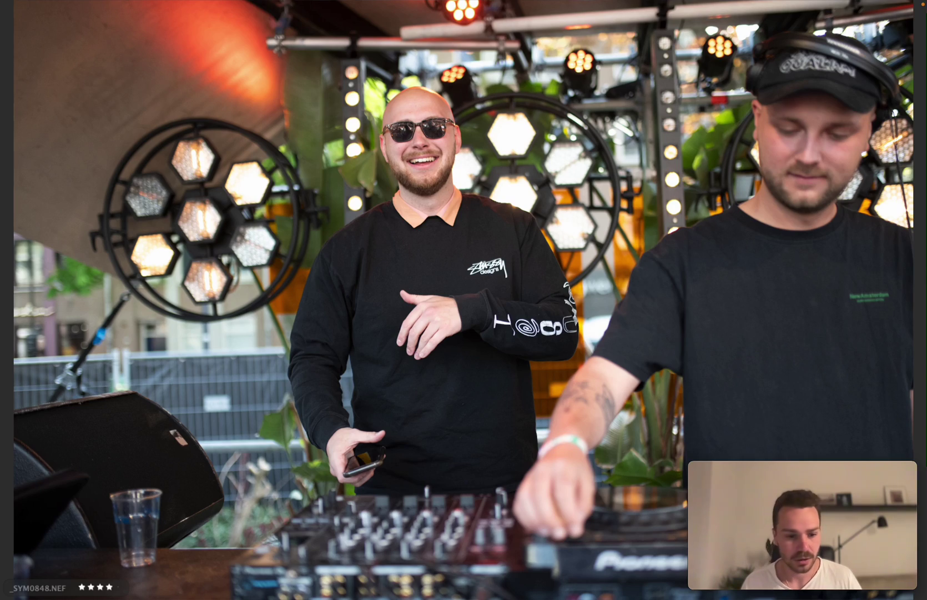
Step: Review the raw photos following _SYM0848.NEF full screen up to _SYM0881.NEF, and close the preview
{"action": "key", "text": "Right"}
{"action": "key", "text": "Right"}
{"action": "key", "text": "Right"}
{"action": "key", "text": "Right"}
{"action": "key", "text": "Right"}
{"action": "key", "text": "Right"}
{"action": "key", "text": "Right"}
{"action": "key", "text": "Right"}
{"action": "key", "text": "Right"}
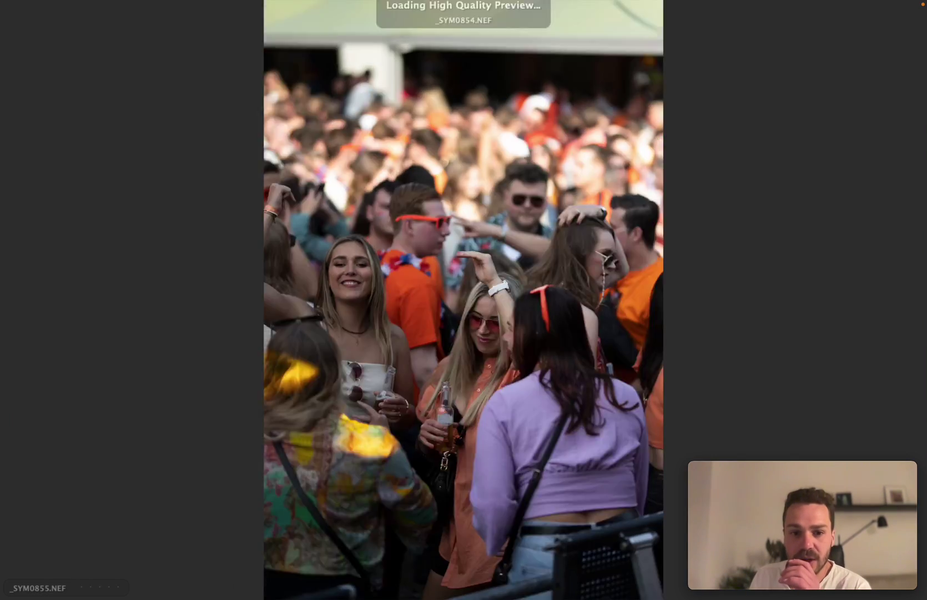
{"action": "key", "text": "Right"}
{"action": "key", "text": "Right"}
{"action": "key", "text": "Right"}
{"action": "key", "text": "Right"}
{"action": "key", "text": "Right"}
{"action": "key", "text": "Right"}
{"action": "key", "text": "Right"}
{"action": "key", "text": "Right"}
{"action": "key", "text": "Right"}
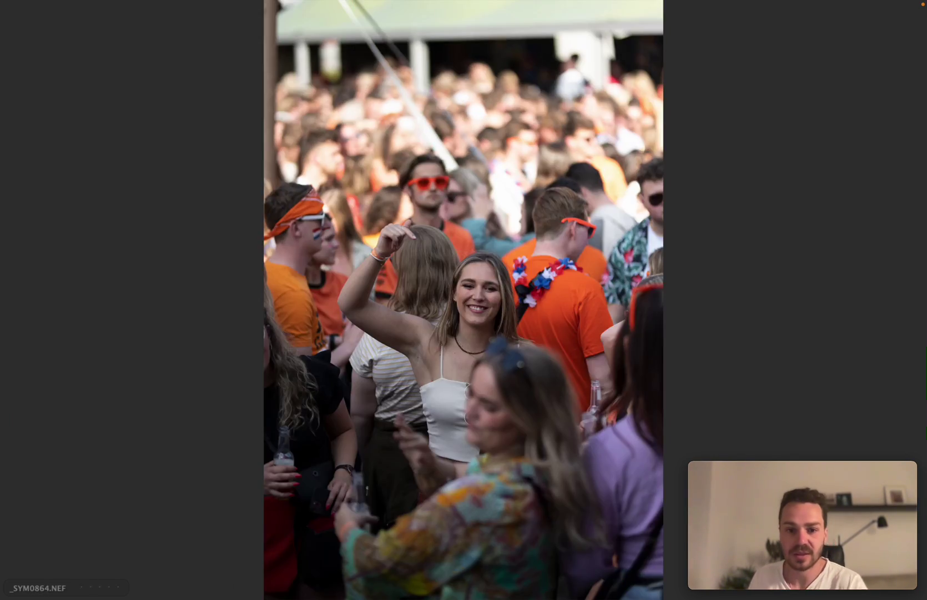
{"action": "key", "text": "Right"}
{"action": "key", "text": "Right"}
{"action": "key", "text": "Right"}
{"action": "key", "text": "Right"}
{"action": "key", "text": "Right"}
{"action": "key", "text": "Right"}
{"action": "key", "text": "Right"}
{"action": "key", "text": "Right"}
{"action": "key", "text": "Right"}
{"action": "key", "text": "Right"}
{"action": "key", "text": "Right"}
{"action": "key", "text": "Right"}
{"action": "key", "text": "Right"}
{"action": "key", "text": "Right"}
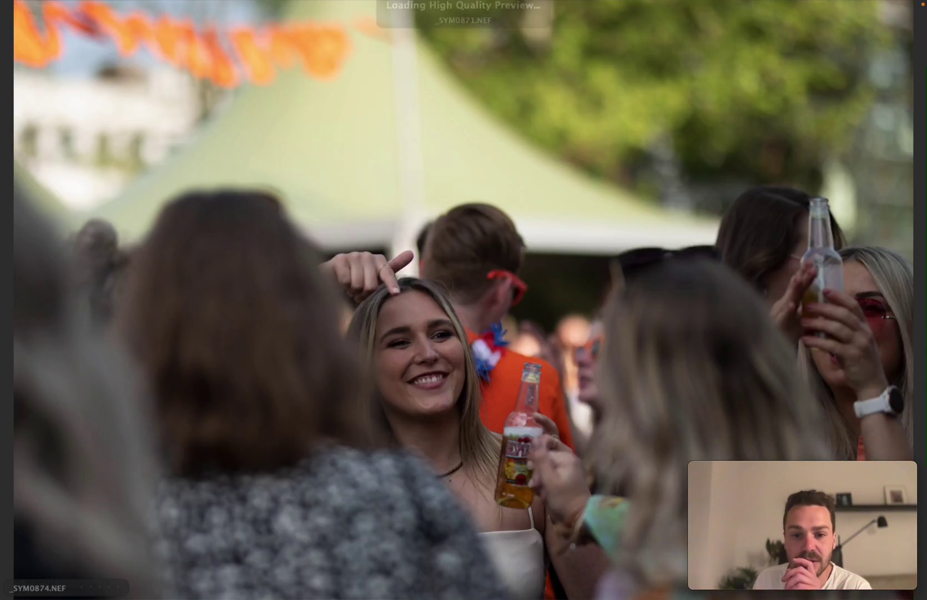
{"action": "key", "text": "Right"}
{"action": "key", "text": "space"}
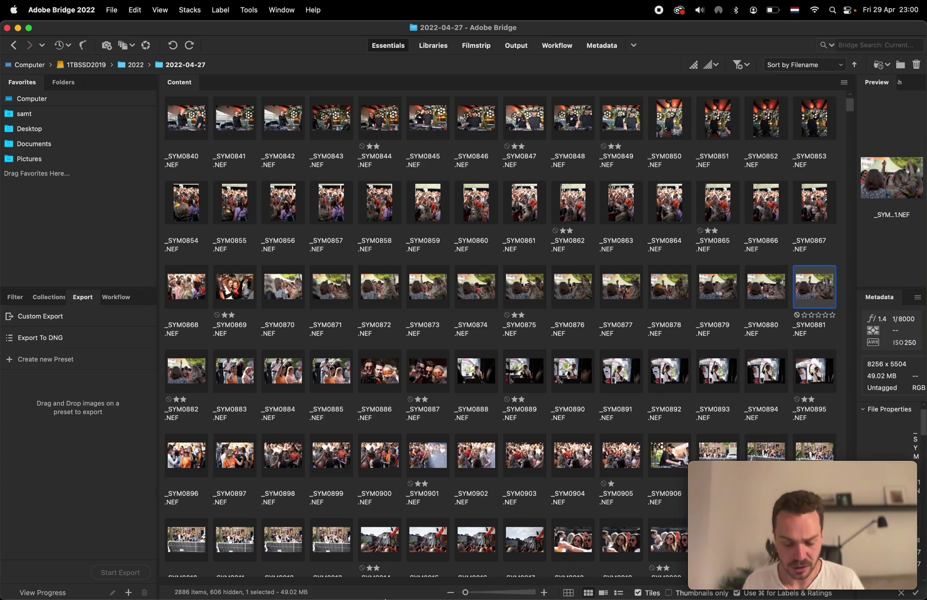
Step: Switch to Lightroom Classic, view the edited crowd and stage photos full screen, and leave the full-screen view
{"action": "mouse_move", "coordinate": [439, 598]}
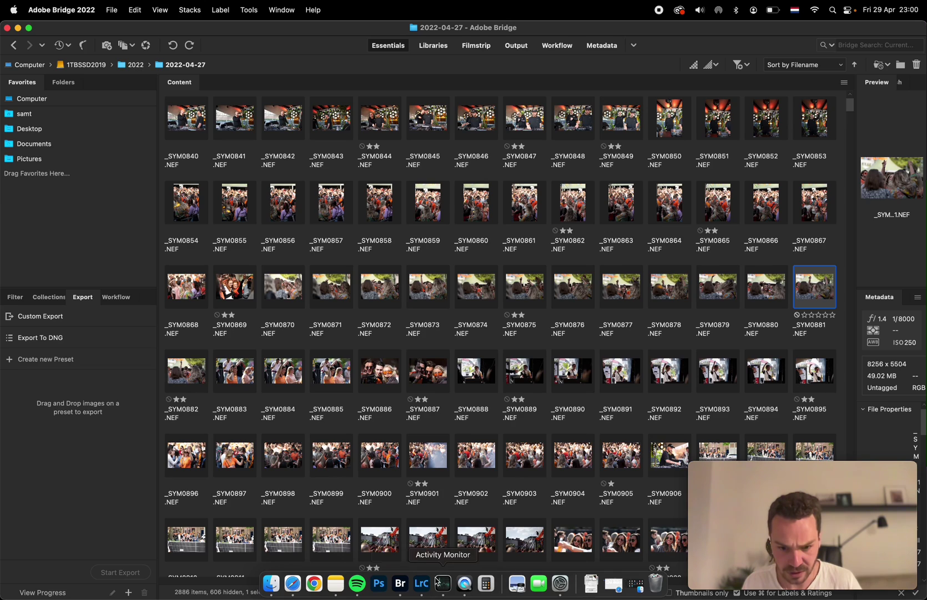
{"action": "left_click", "coordinate": [421, 584]}
{"action": "key", "text": "f"}
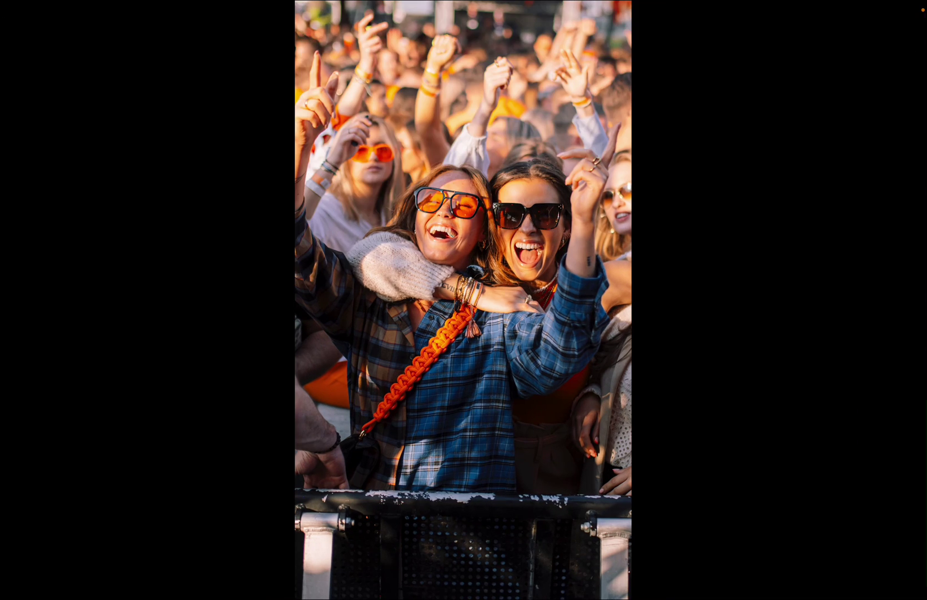
{"action": "key", "text": "Right"}
{"action": "key", "text": "Right"}
{"action": "key", "text": "Right"}
{"action": "key", "text": "Right"}
{"action": "key", "text": "Right"}
{"action": "key", "text": "Right"}
{"action": "key", "text": "Right"}
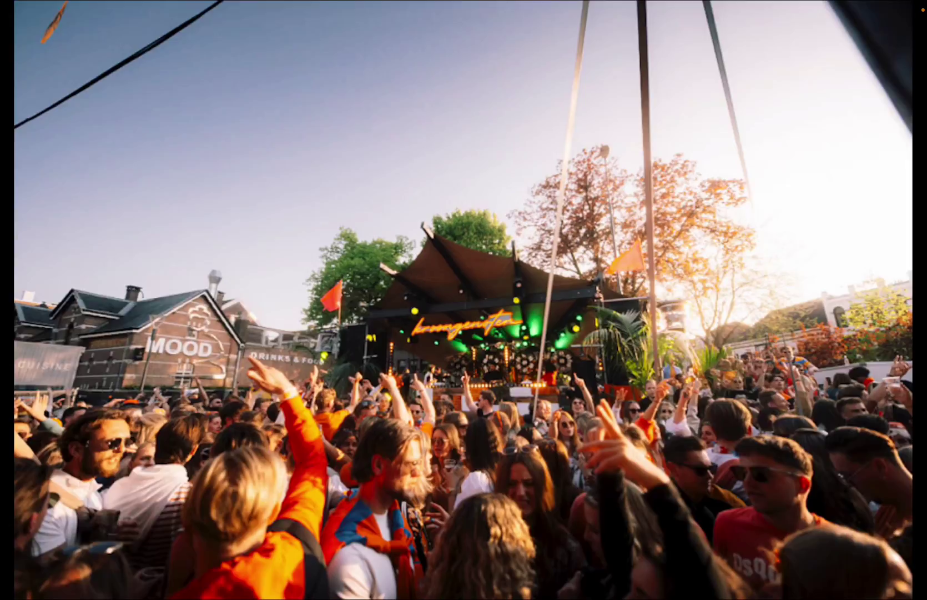
{"action": "key", "text": "f"}
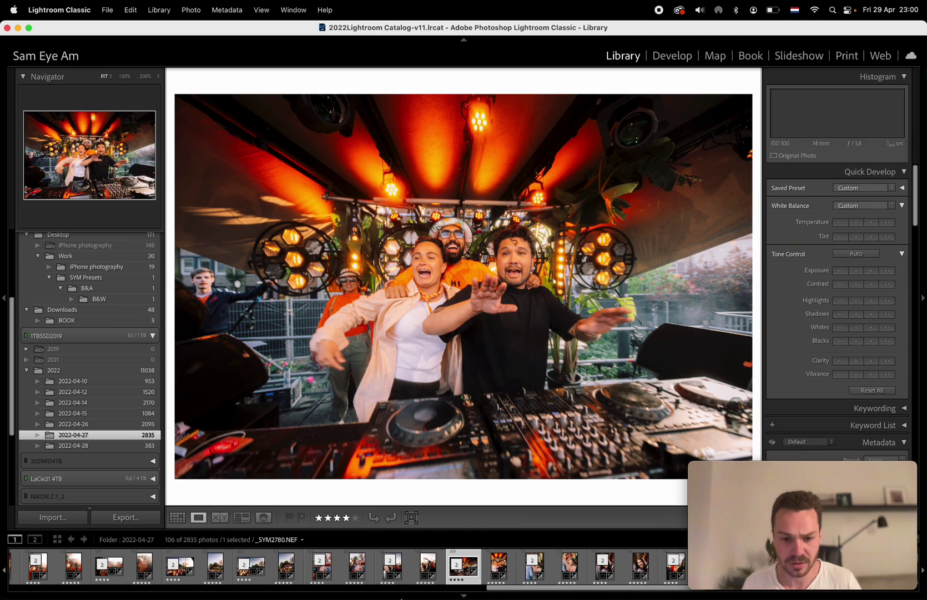
Step: Switch to Adobe Bridge and review further raw photos full screen, from the tree-framed stage shots to the crowd portraits
{"action": "left_click", "coordinate": [339, 588]}
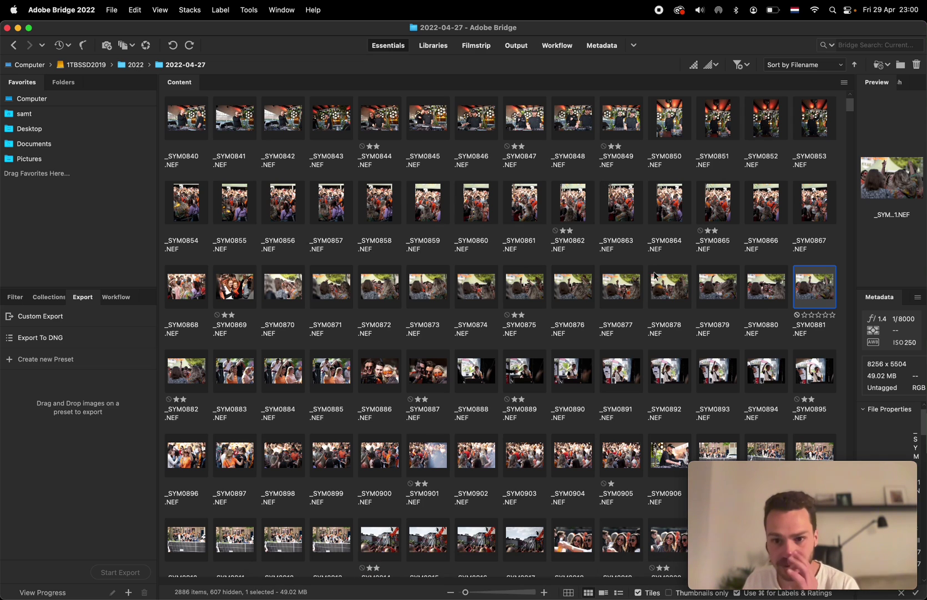
{"action": "scroll", "coordinate": [656, 324], "scroll_direction": "down", "scroll_amount": 6}
{"action": "left_click", "coordinate": [492, 291]}
{"action": "key", "text": "space"}
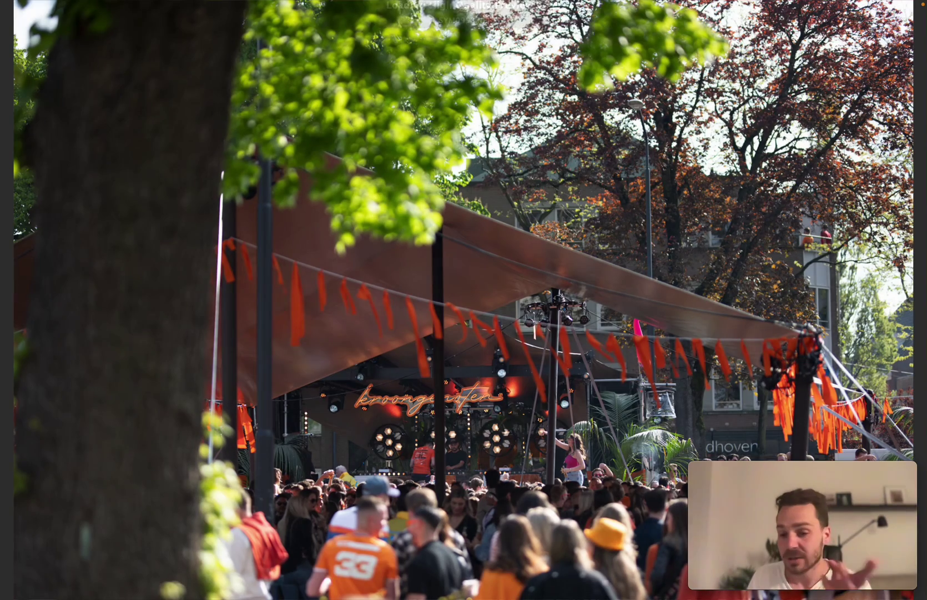
{"action": "key", "text": "Right"}
{"action": "key", "text": "Right"}
{"action": "key", "text": "Right"}
{"action": "key", "text": "Right"}
{"action": "key", "text": "Right"}
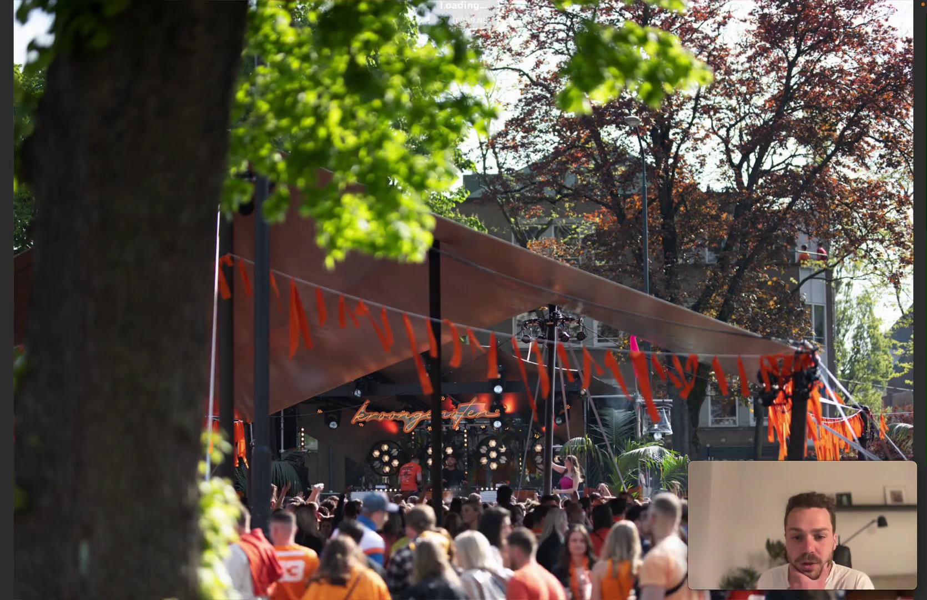
{"action": "key", "text": "Right"}
{"action": "key", "text": "Right"}
{"action": "key", "text": "Right"}
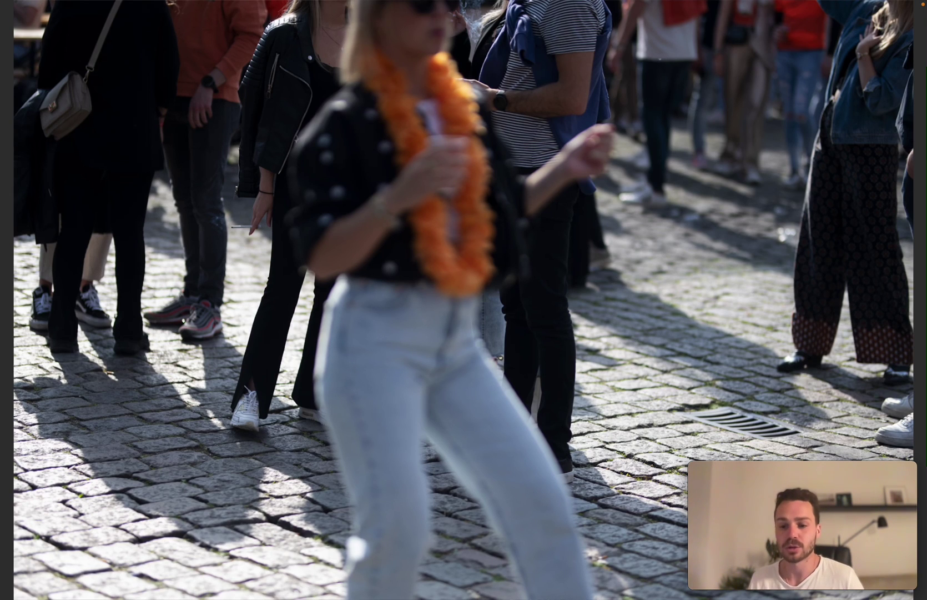
{"action": "key", "text": "Right"}
{"action": "key", "text": "Right"}
{"action": "key", "text": "Right"}
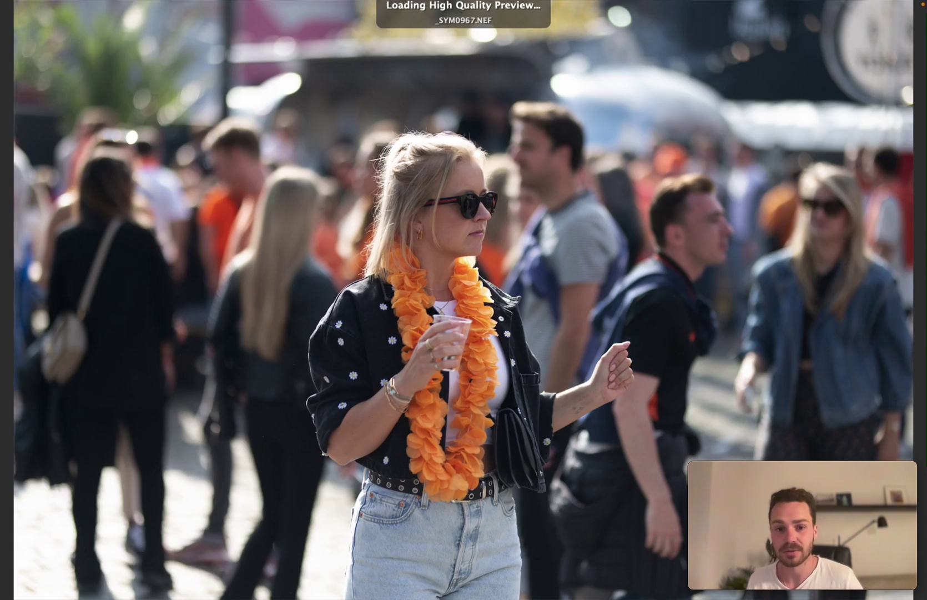
{"action": "key", "text": "Right"}
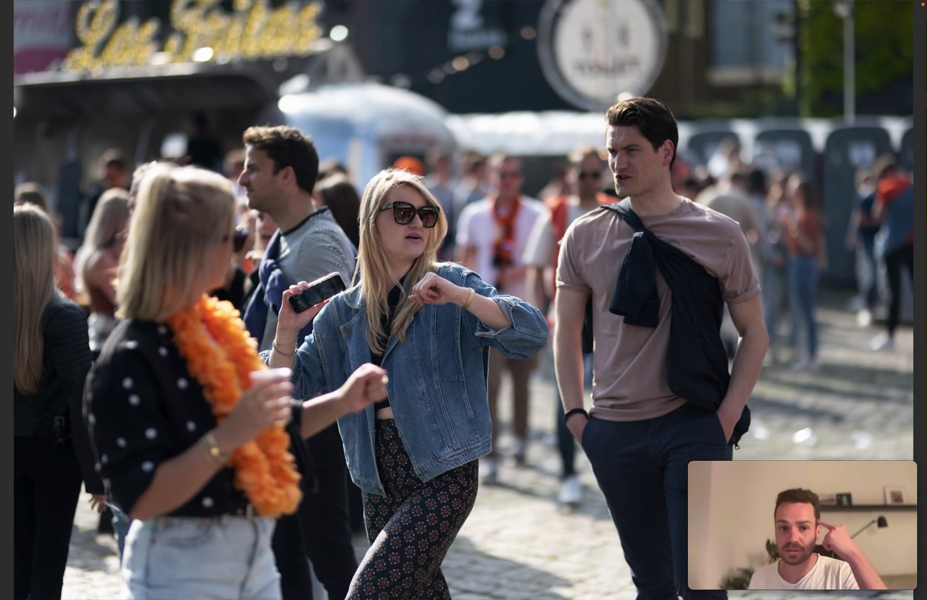
{"action": "key", "text": "Right"}
{"action": "key", "text": "Right"}
{"action": "key", "text": "Right"}
{"action": "key", "text": "Right"}
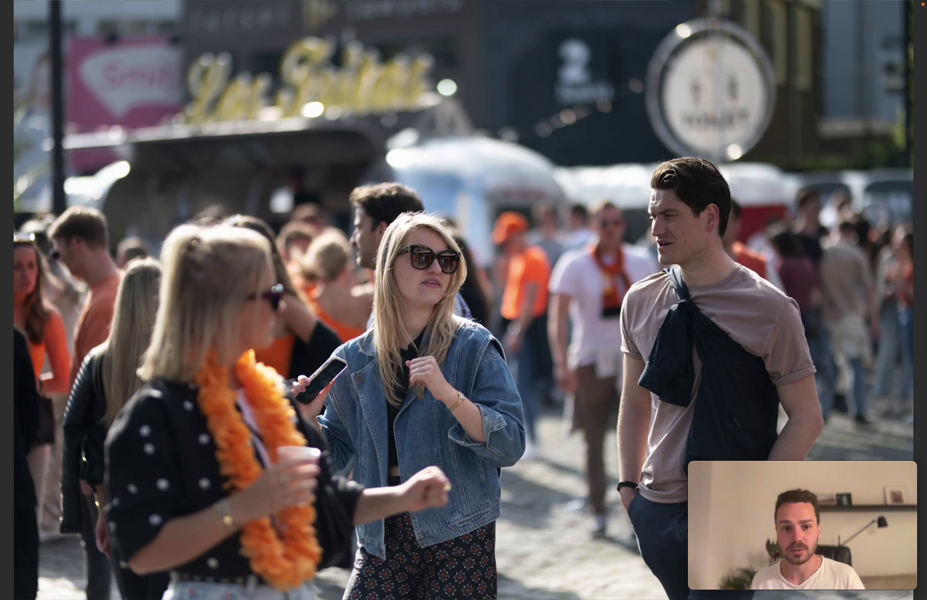
{"action": "key", "text": "Right"}
{"action": "key", "text": "Right"}
{"action": "key", "text": "Right"}
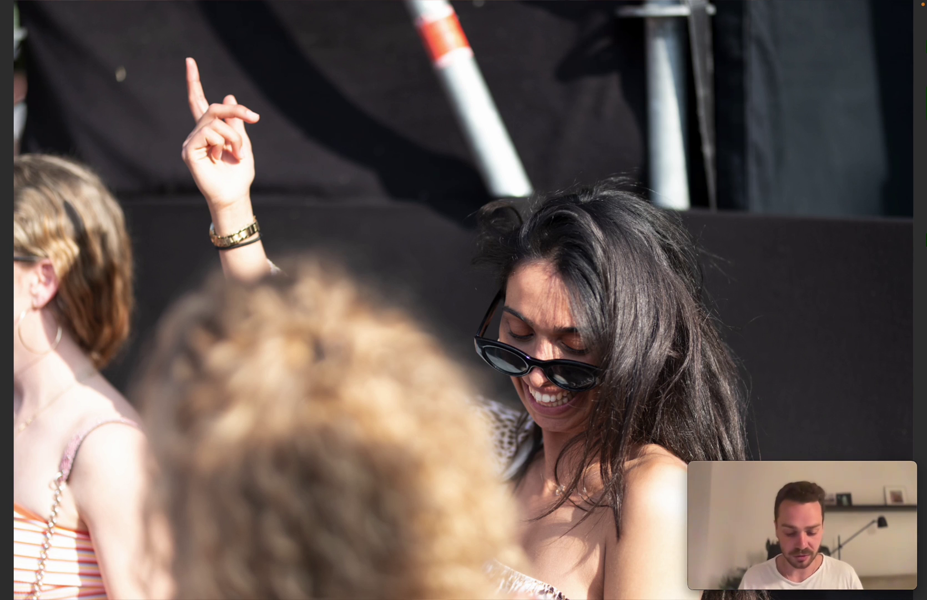
{"action": "key", "text": "Right"}
{"action": "key", "text": "Right"}
{"action": "key", "text": "Right"}
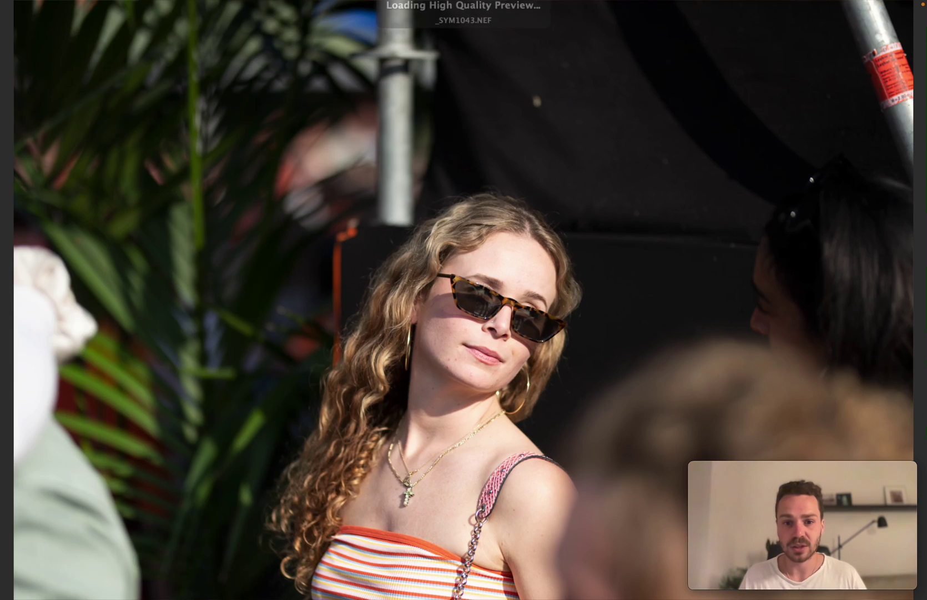
{"action": "key", "text": "Right"}
{"action": "key", "text": "Right"}
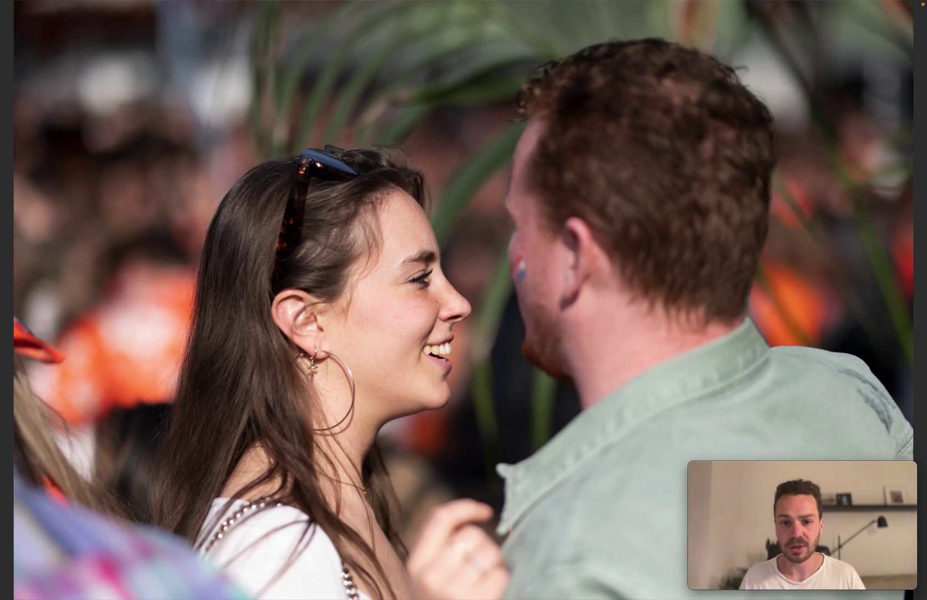
Step: Examine the close-up couple portraits and compare the shots of the curly-haired woman in sunglasses, continuing to the crowd photos
{"action": "key", "text": "Right"}
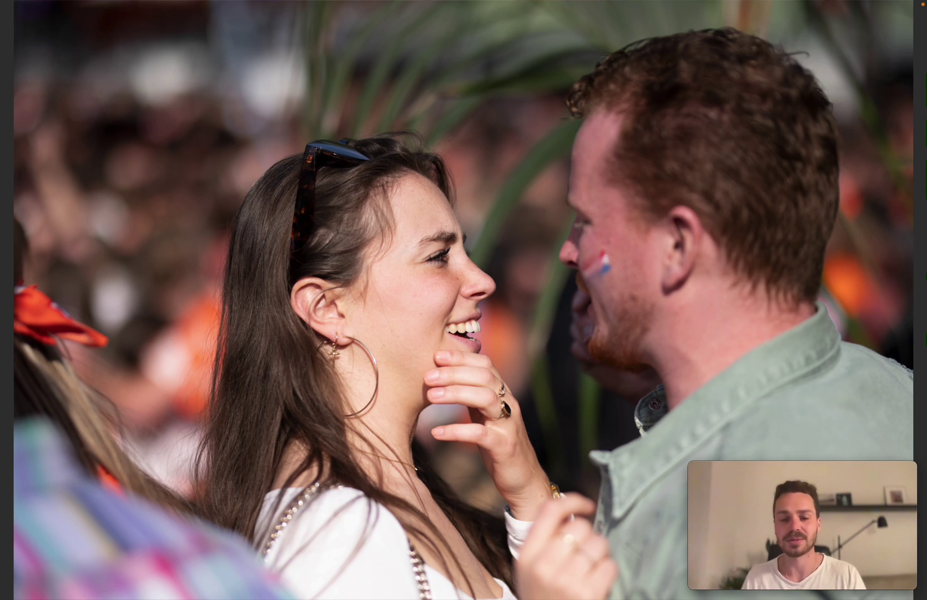
{"action": "key", "text": "Right"}
{"action": "key", "text": "Right"}
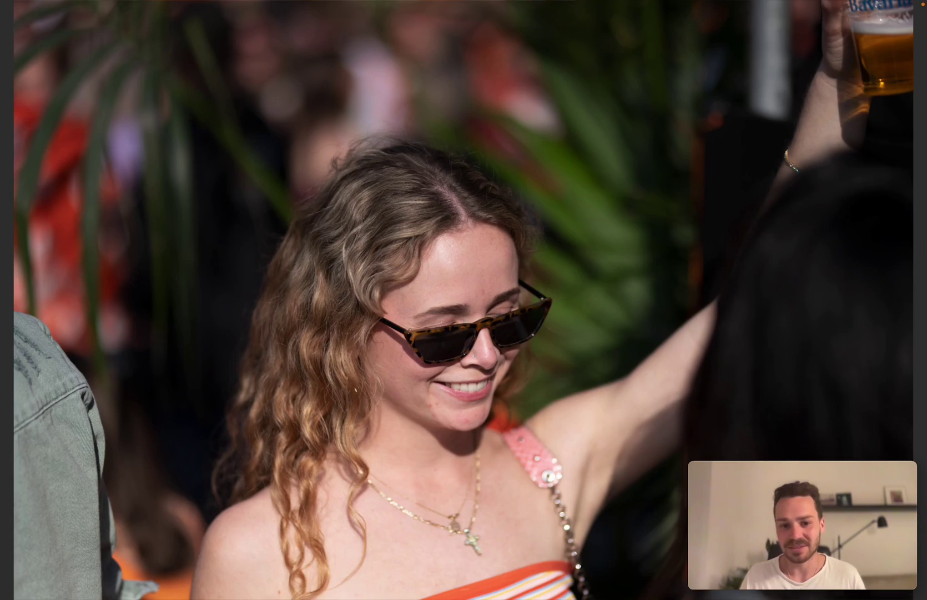
{"action": "key", "text": "Left"}
{"action": "key", "text": "Right"}
{"action": "key", "text": "Left"}
{"action": "key", "text": "Right"}
{"action": "key", "text": "Left"}
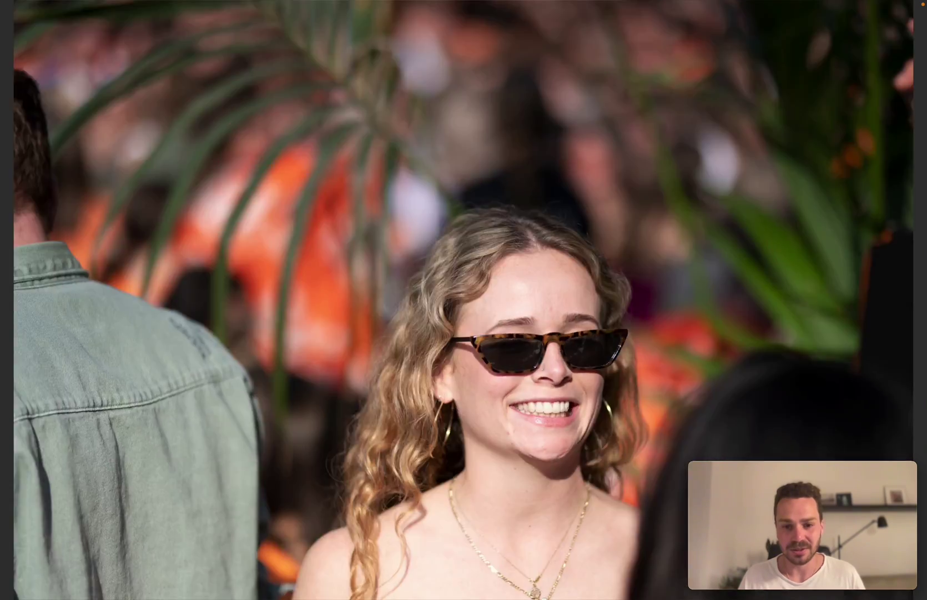
{"action": "key", "text": "Right"}
{"action": "key", "text": "Right"}
{"action": "key", "text": "Right"}
{"action": "key", "text": "Right"}
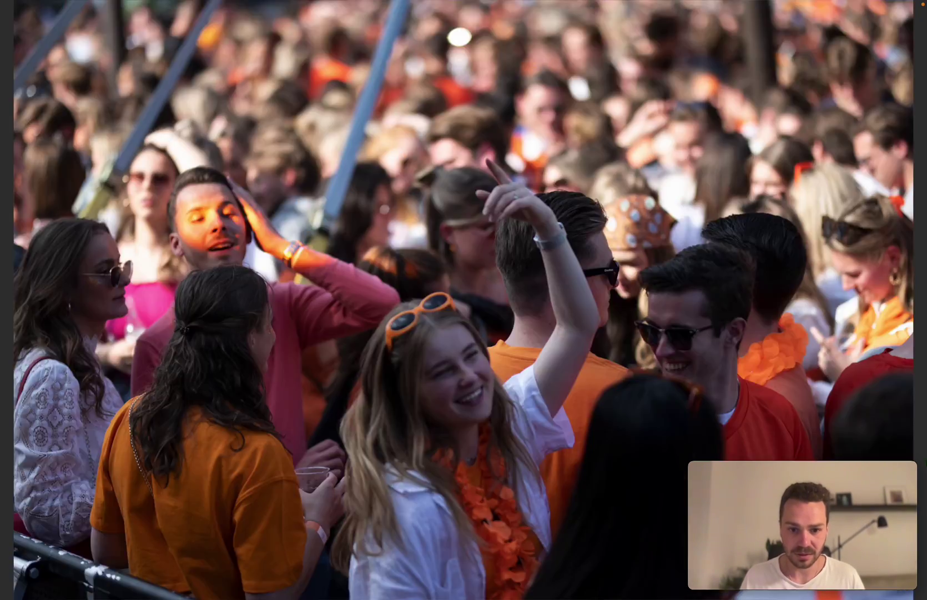
Step: Compare the shots of the woman holding her phone over the barrier and rate _SYM1098.NEF two stars
{"action": "key", "text": "Right"}
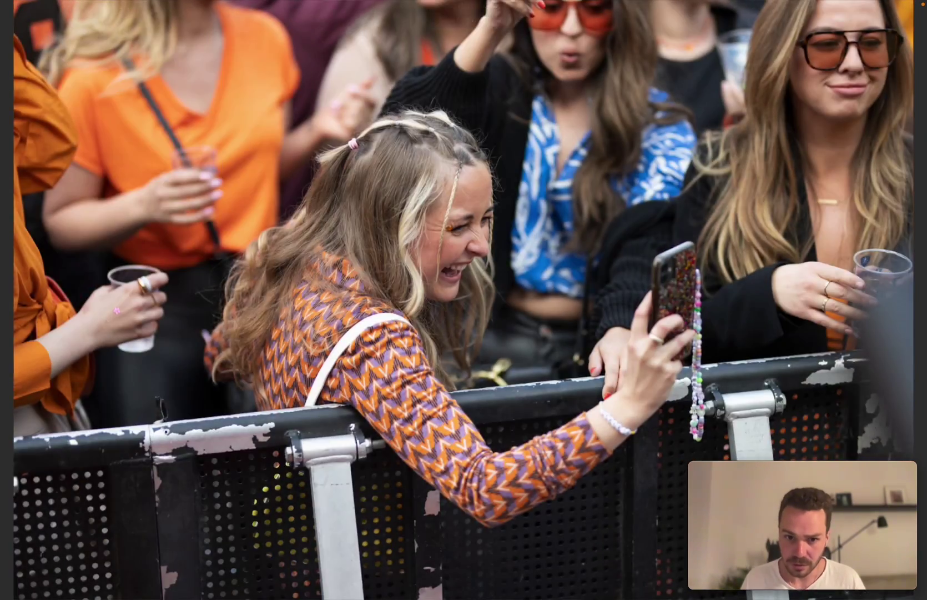
{"action": "key", "text": "Right"}
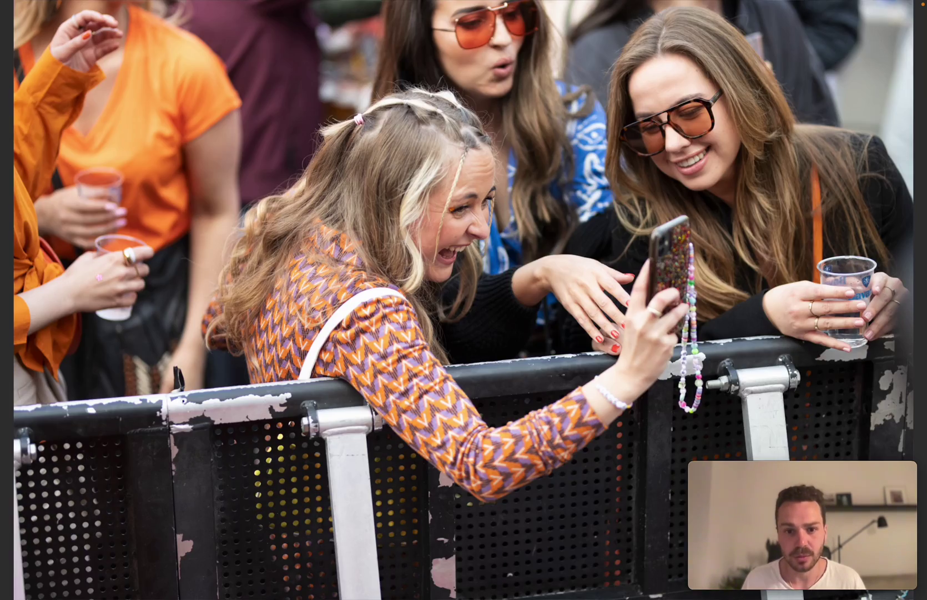
{"action": "key", "text": "Right"}
{"action": "key", "text": "Right"}
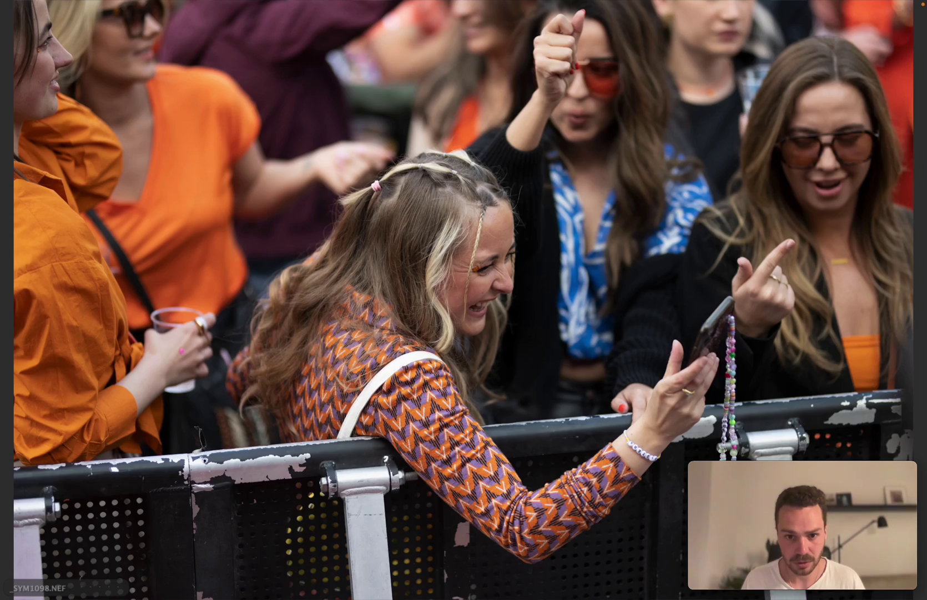
{"action": "key", "text": "Left"}
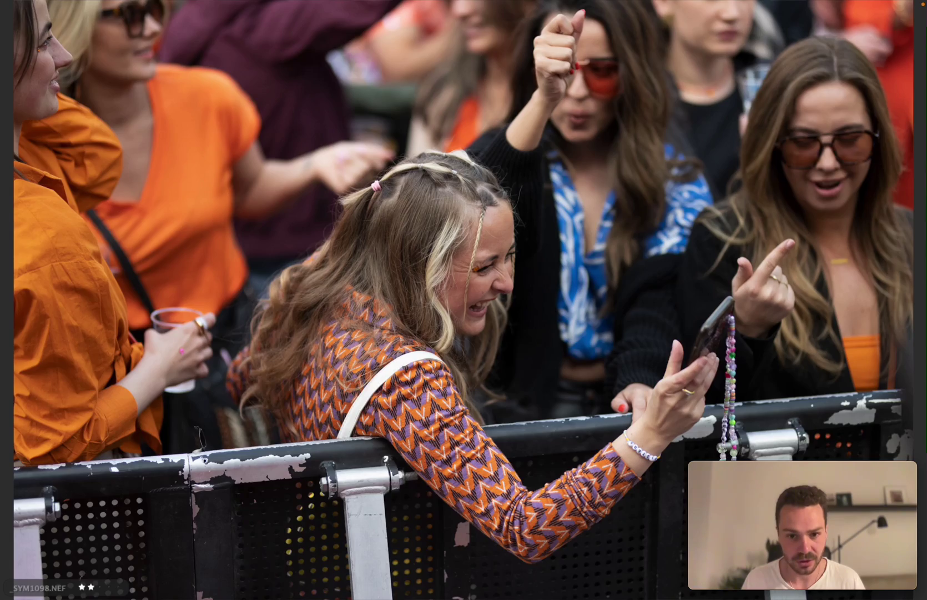
{"action": "key", "text": "Left"}
{"action": "key", "text": "Right"}
{"action": "key", "text": "Right"}
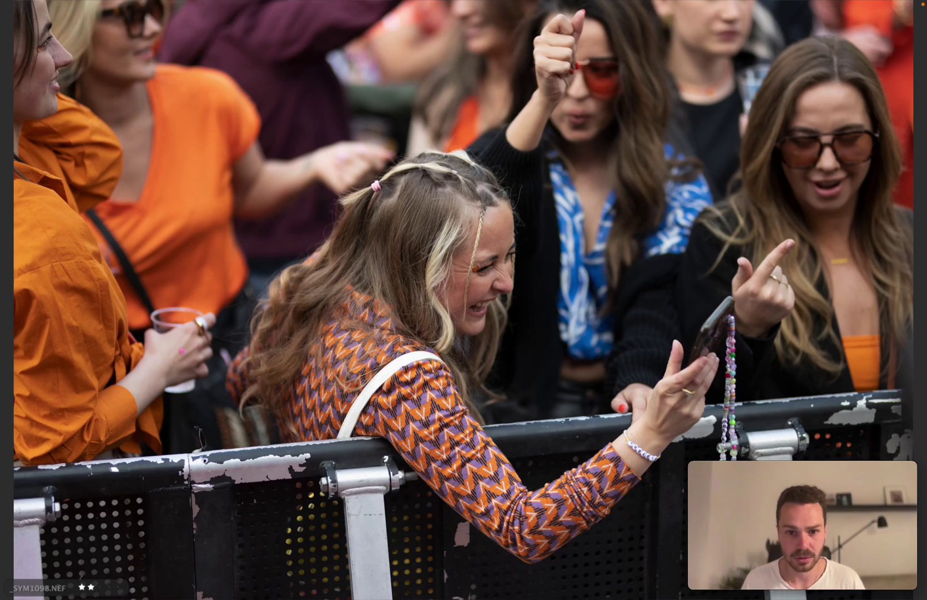
Step: Review the following raw photos full screen from _SYM1098.NEF through _SYM1100.NEF up to the vertical shot _SYM1113.NEF
{"action": "key", "text": "Right"}
{"action": "key", "text": "Right"}
{"action": "key", "text": "Right"}
{"action": "key", "text": "Right"}
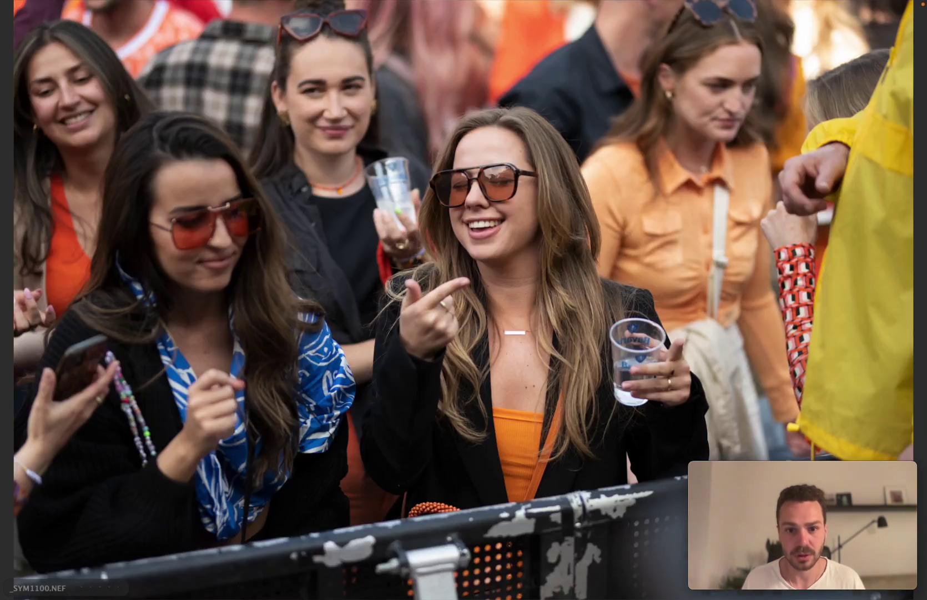
{"action": "key", "text": "Right"}
{"action": "key", "text": "Right"}
{"action": "key", "text": "Right"}
{"action": "key", "text": "Right"}
{"action": "key", "text": "Right"}
{"action": "key", "text": "Right"}
{"action": "key", "text": "Right"}
{"action": "key", "text": "Right"}
{"action": "key", "text": "Right"}
{"action": "key", "text": "Right"}
{"action": "key", "text": "Right"}
{"action": "key", "text": "Right"}
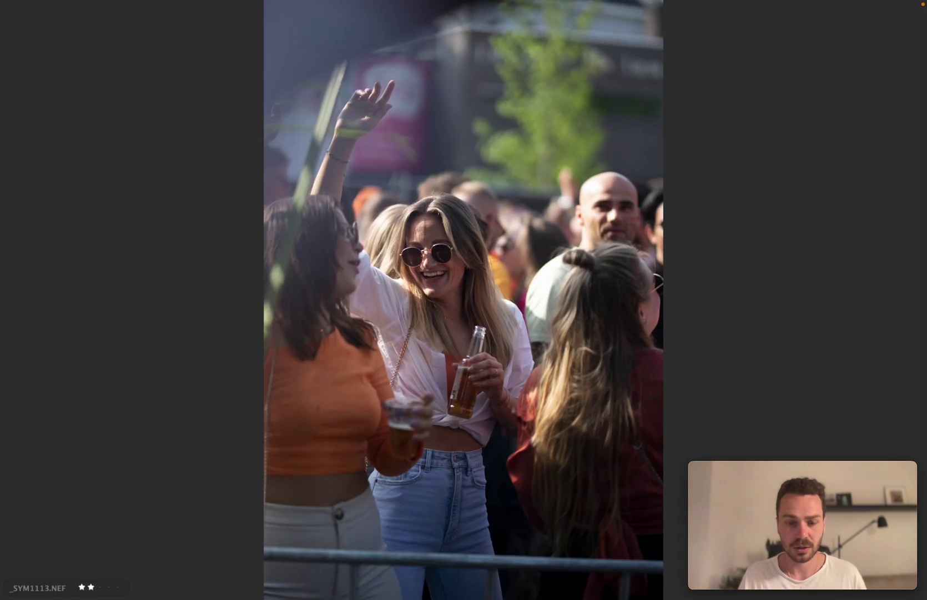
Step: Compare the vertical shots of the two women in sunglasses between _SYM1113.NEF and _SYM1118.NEF
{"action": "key", "text": "Right"}
{"action": "key", "text": "Right"}
{"action": "key", "text": "Left"}
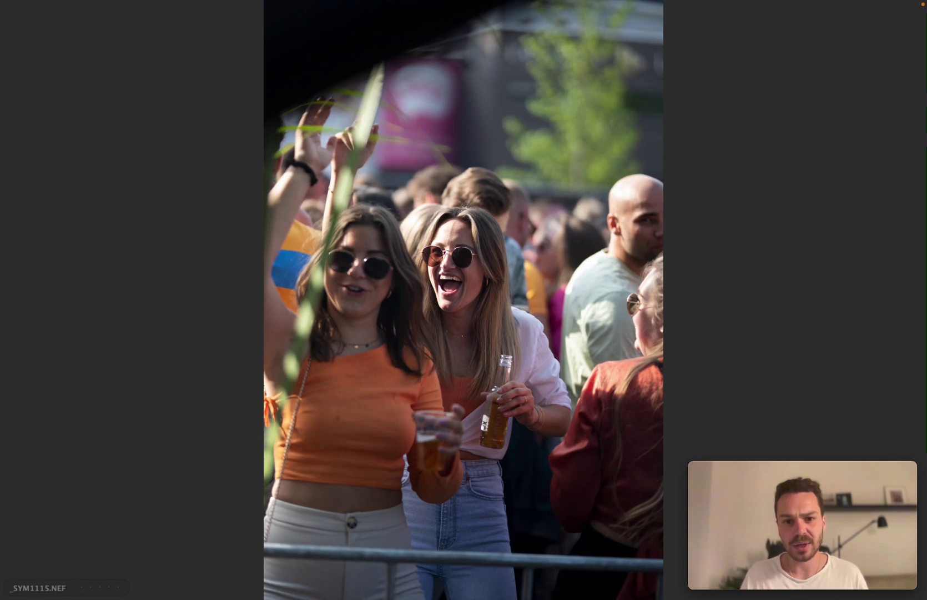
{"action": "key", "text": "Right"}
{"action": "key", "text": "Right"}
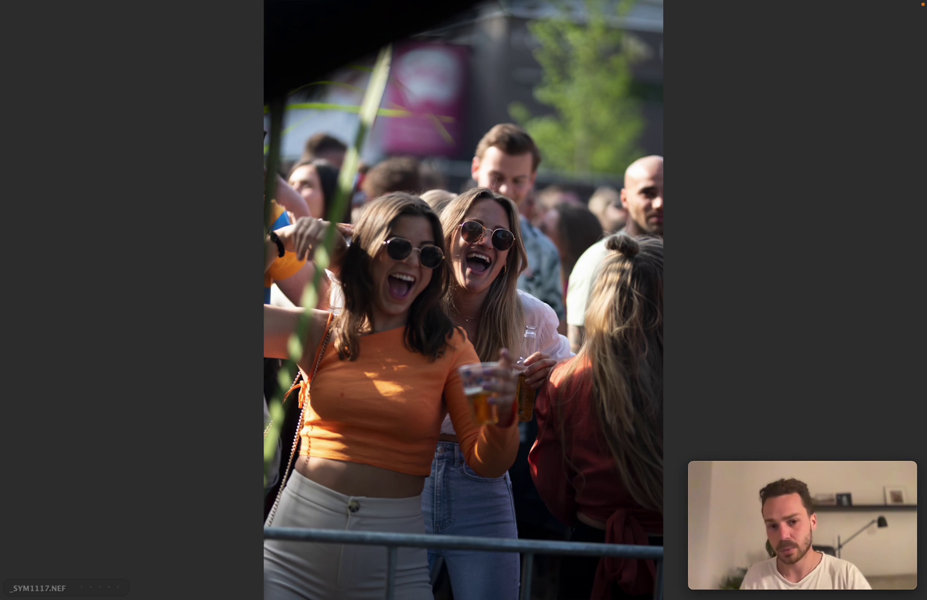
{"action": "key", "text": "Right"}
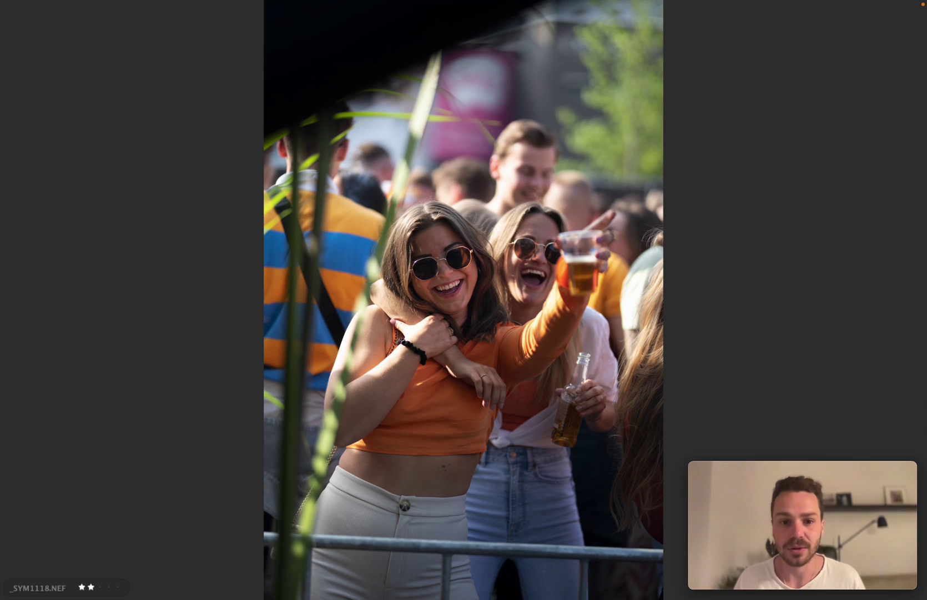
{"action": "key", "text": "Right"}
{"action": "key", "text": "Left"}
{"action": "key", "text": "Left"}
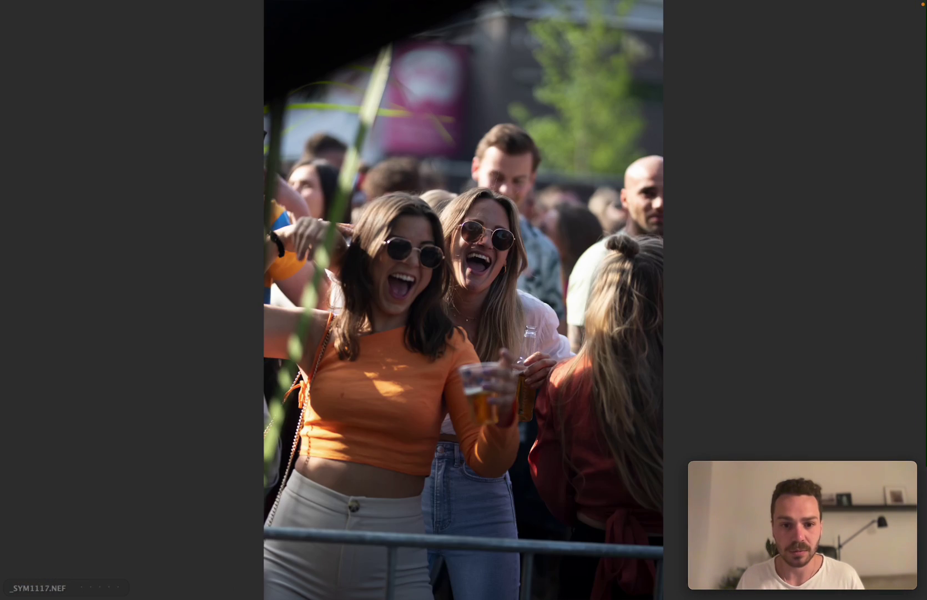
{"action": "key", "text": "Left"}
{"action": "key", "text": "Left"}
{"action": "key", "text": "Left"}
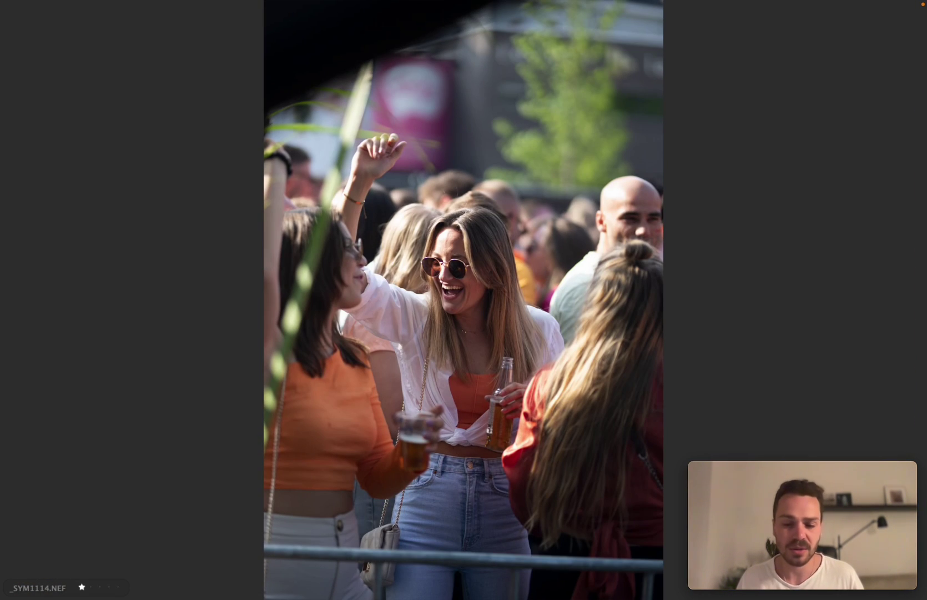
{"action": "key", "text": "Left"}
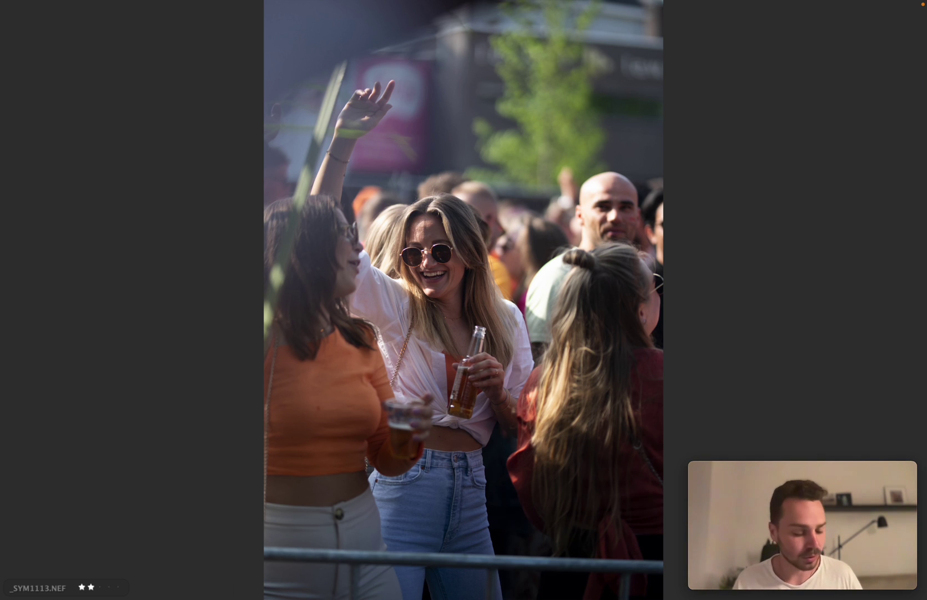
Step: Go back to the earlier frames around _SYM1106.NEF and compare the woman in red with the portrait in _SYM1108.NEF
{"action": "key", "text": "Left"}
{"action": "key", "text": "Left"}
{"action": "key", "text": "Left"}
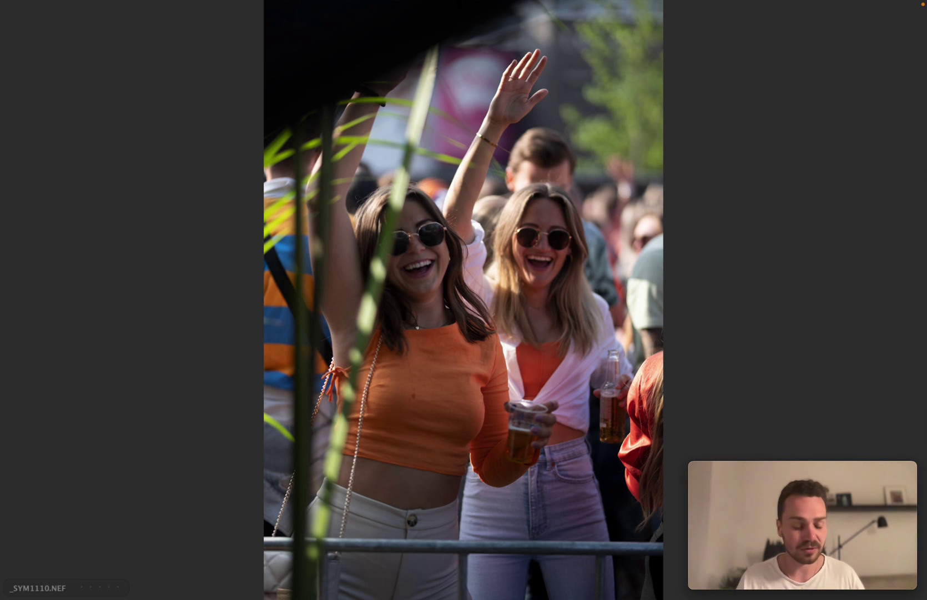
{"action": "key", "text": "Left"}
{"action": "key", "text": "Left"}
{"action": "key", "text": "Left"}
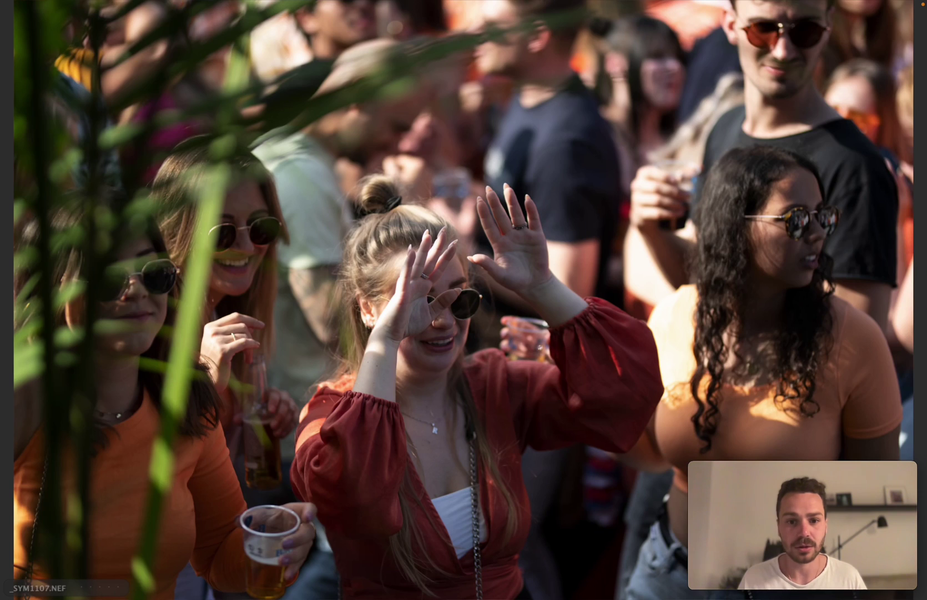
{"action": "key", "text": "Right"}
{"action": "key", "text": "Left"}
{"action": "key", "text": "Left"}
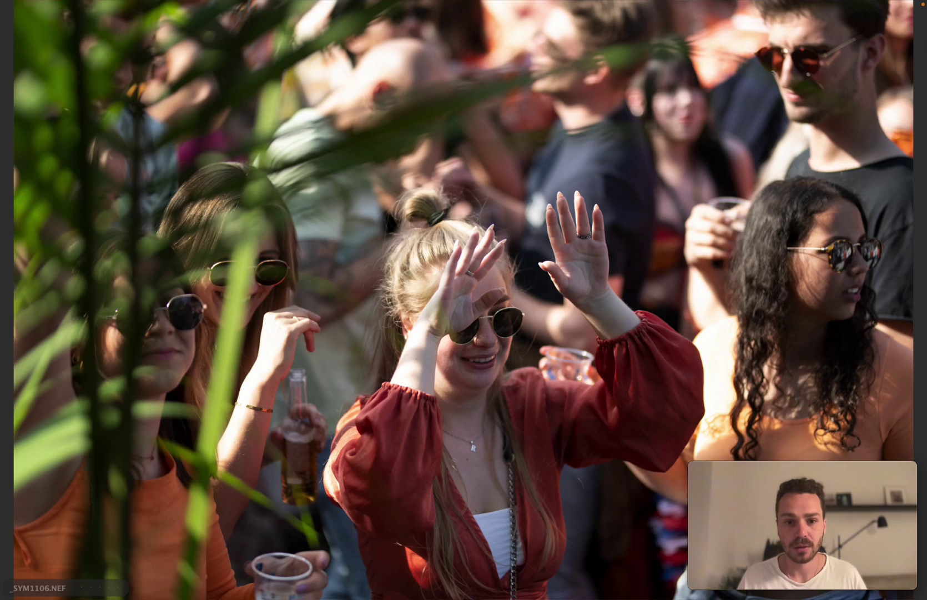
{"action": "key", "text": "Right"}
{"action": "key", "text": "Right"}
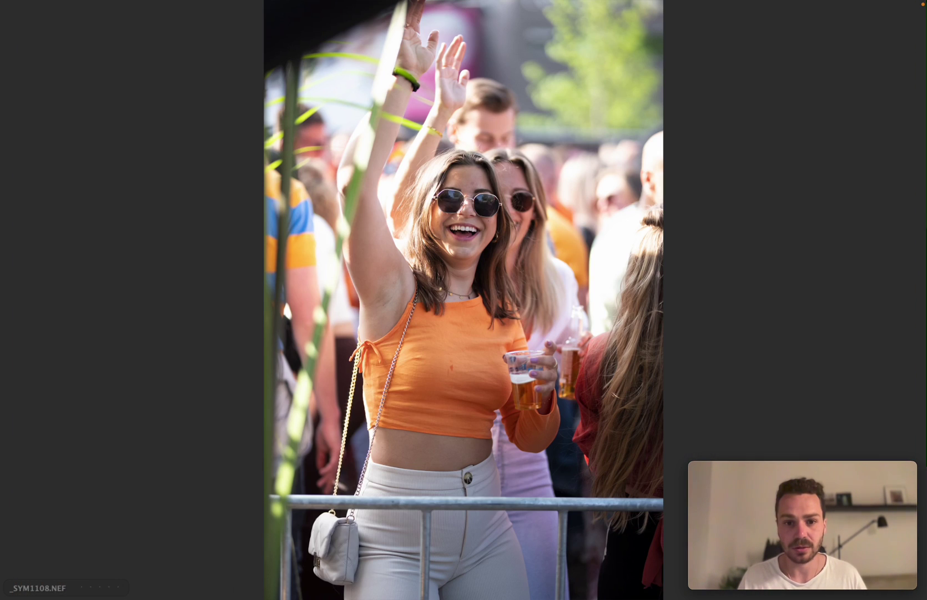
Step: Go through the vertical series again from _SYM1108.NEF and continue to the crowd photo _SYM1122.NEF
{"action": "key", "text": "Right"}
{"action": "key", "text": "Right"}
{"action": "key", "text": "Right"}
{"action": "key", "text": "Right"}
{"action": "key", "text": "Right"}
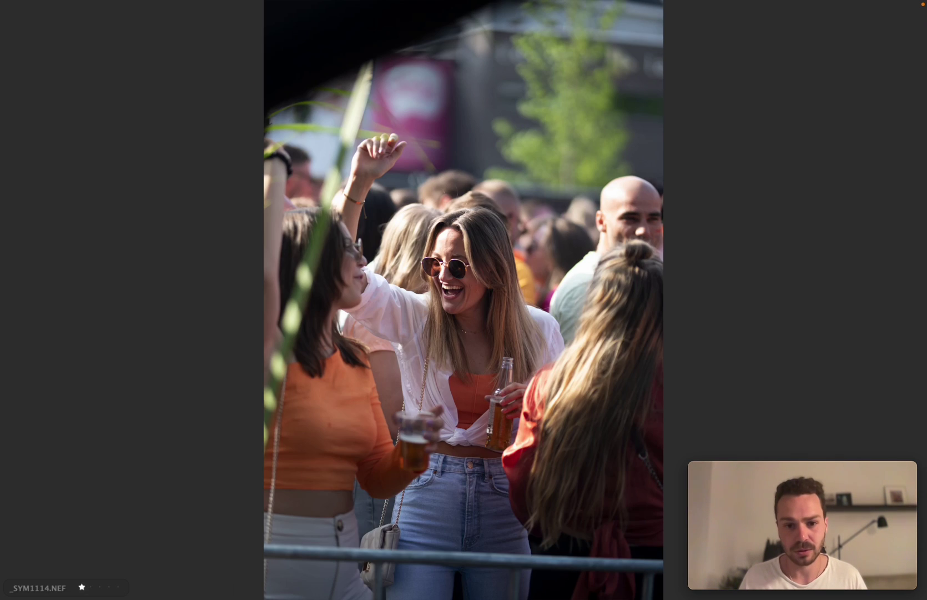
{"action": "key", "text": "Right"}
{"action": "key", "text": "Right"}
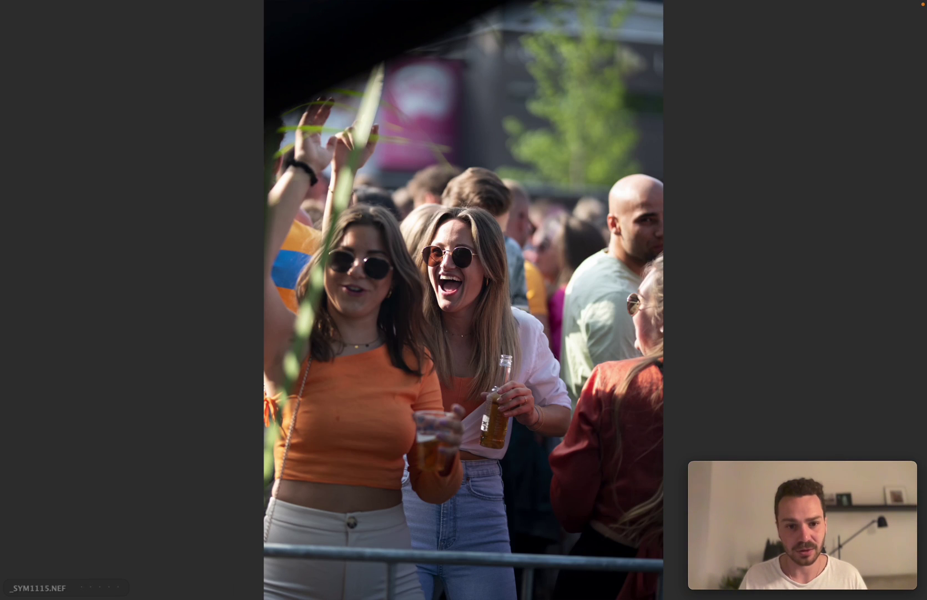
{"action": "key", "text": "Right"}
{"action": "key", "text": "Right"}
{"action": "key", "text": "Right"}
{"action": "key", "text": "Right"}
{"action": "key", "text": "Right"}
{"action": "key", "text": "Right"}
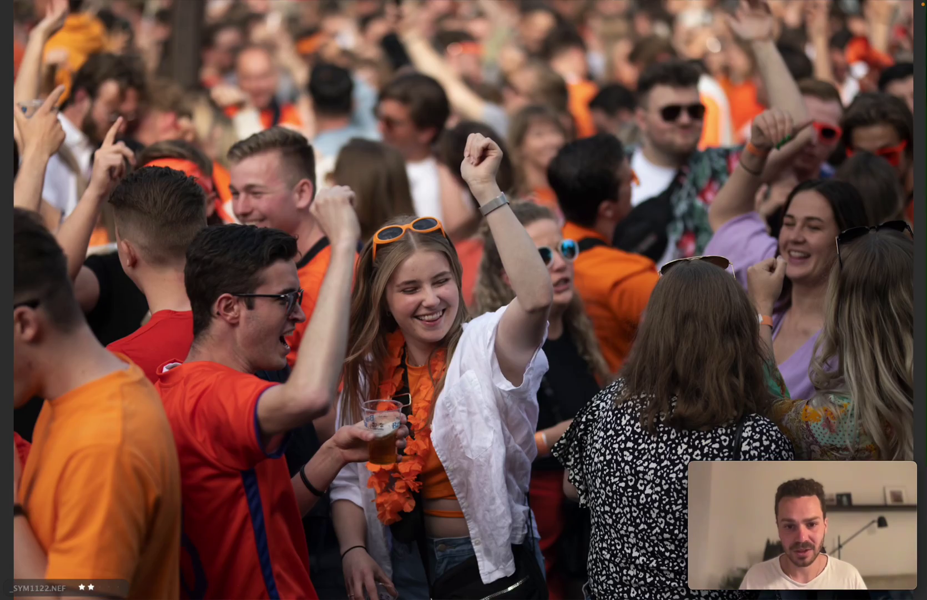
Step: Review the crowd photos from _SYM1122.NEF through _SYM1125.NEF to _SYM1133.NEF
{"action": "key", "text": "Right"}
{"action": "key", "text": "Right"}
{"action": "key", "text": "Right"}
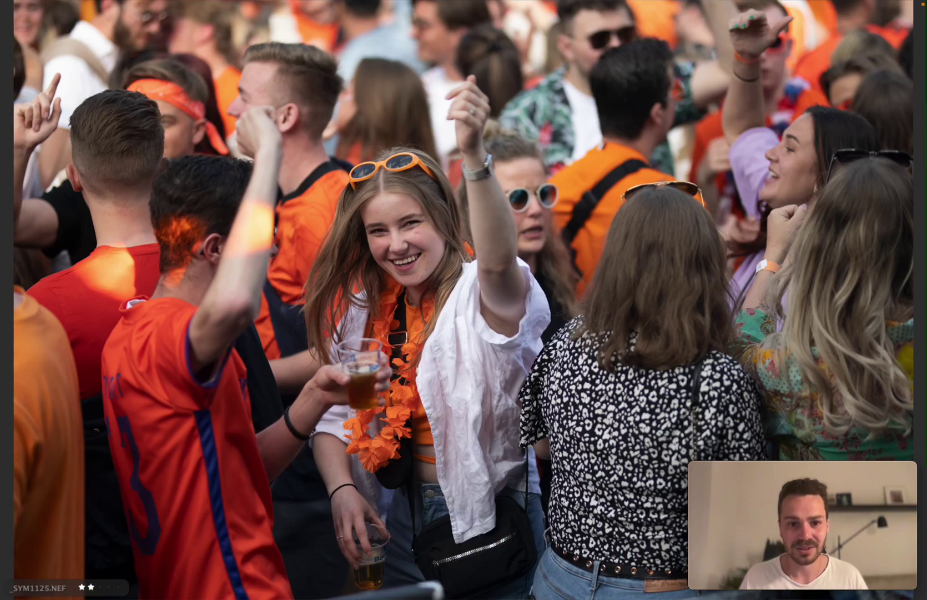
{"action": "key", "text": "Right"}
{"action": "key", "text": "Right"}
{"action": "key", "text": "Right"}
{"action": "key", "text": "Right"}
{"action": "key", "text": "Right"}
{"action": "key", "text": "Right"}
{"action": "key", "text": "Right"}
{"action": "key", "text": "Right"}
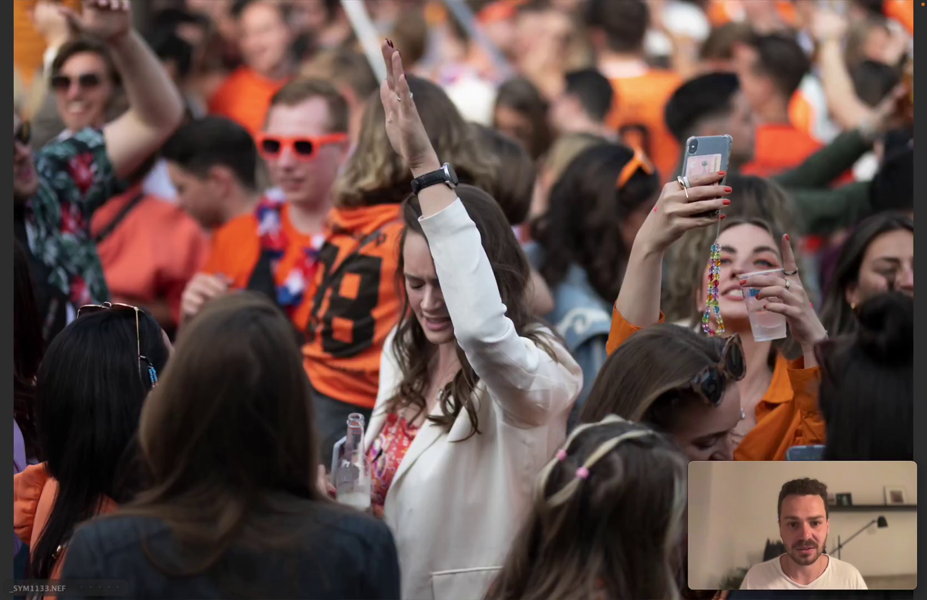
Step: Review the crowd photos from _SYM1133.NEF to _SYM1145.NEF, the woman with the headscarf
{"action": "key", "text": "Right"}
{"action": "key", "text": "Right"}
{"action": "key", "text": "Right"}
{"action": "key", "text": "Right"}
{"action": "key", "text": "Right"}
{"action": "key", "text": "Right"}
{"action": "key", "text": "Right"}
{"action": "key", "text": "Right"}
{"action": "key", "text": "Right"}
{"action": "key", "text": "Right"}
{"action": "key", "text": "Right"}
{"action": "key", "text": "Right"}
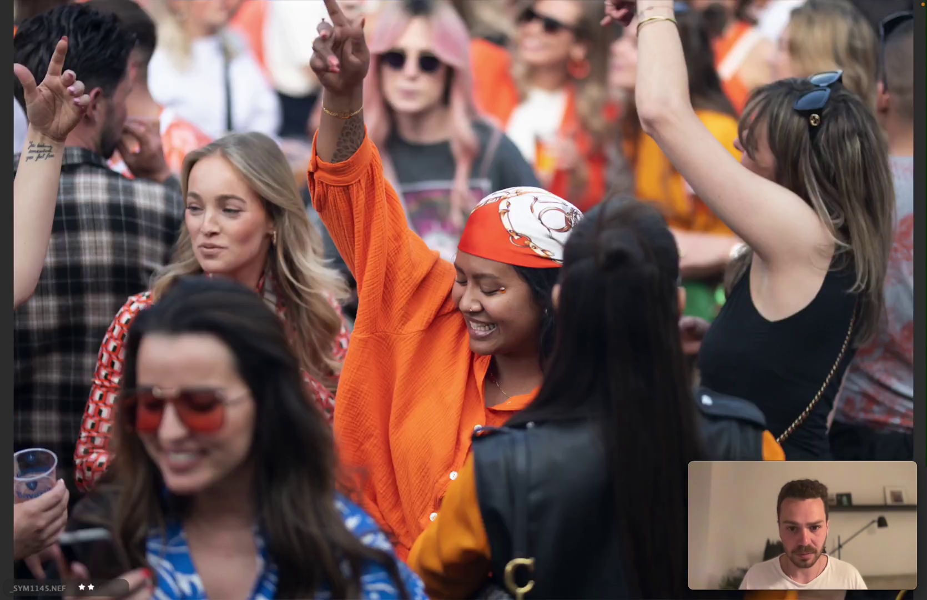
Step: Review the crowd photos from _SYM1145.NEF to _SYM1156.NEF, the woman in glasses with a raised hand
{"action": "key", "text": "Right"}
{"action": "key", "text": "Right"}
{"action": "key", "text": "Right"}
{"action": "key", "text": "Right"}
{"action": "key", "text": "Right"}
{"action": "key", "text": "Right"}
{"action": "key", "text": "Right"}
{"action": "key", "text": "Right"}
{"action": "key", "text": "Right"}
{"action": "key", "text": "Right"}
{"action": "key", "text": "Right"}
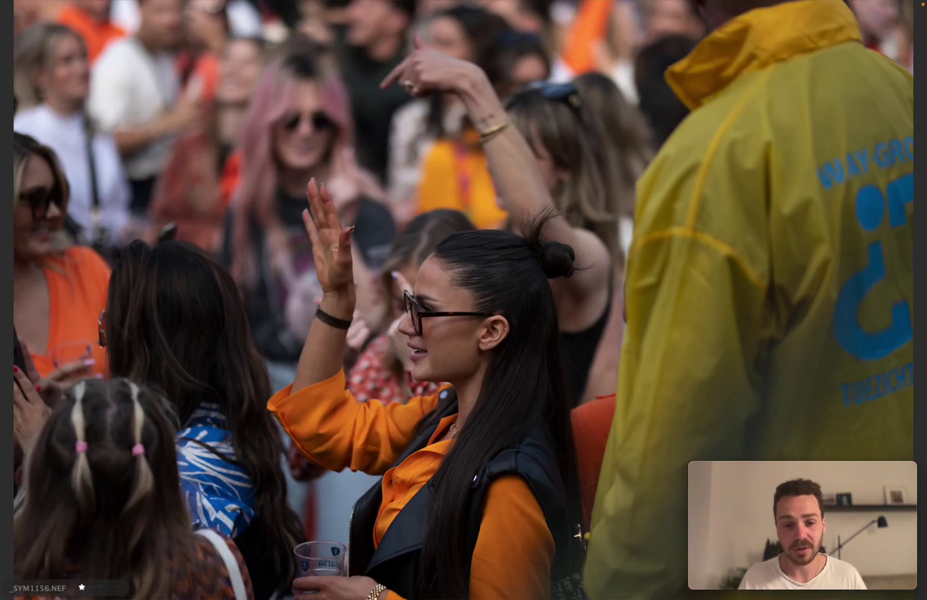
Step: Examine the crowd photos following _SYM1156.NEF, including _SYM1162.NEF, and continue to _SYM1179.NEF
{"action": "key", "text": "Right"}
{"action": "key", "text": "Right"}
{"action": "key", "text": "Right"}
{"action": "key", "text": "Right"}
{"action": "key", "text": "Right"}
{"action": "key", "text": "Right"}
{"action": "key", "text": "Right"}
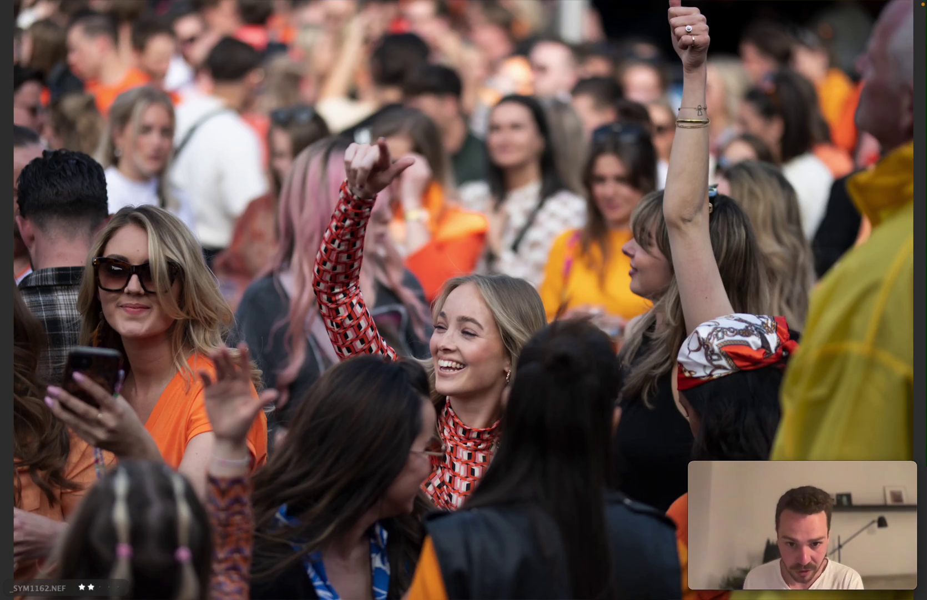
{"action": "key", "text": "Left"}
{"action": "key", "text": "Left"}
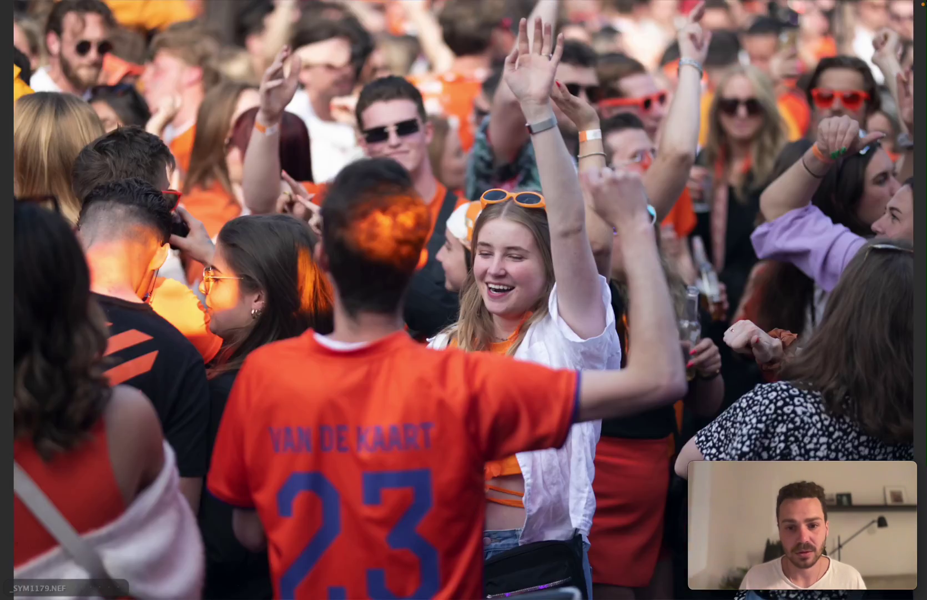
Step: Review the close-up crowd portraits including _SYM1221.NEF and compare _SYM1231.NEF with _SYM1230.NEF
{"action": "key", "text": "Right"}
{"action": "key", "text": "Right"}
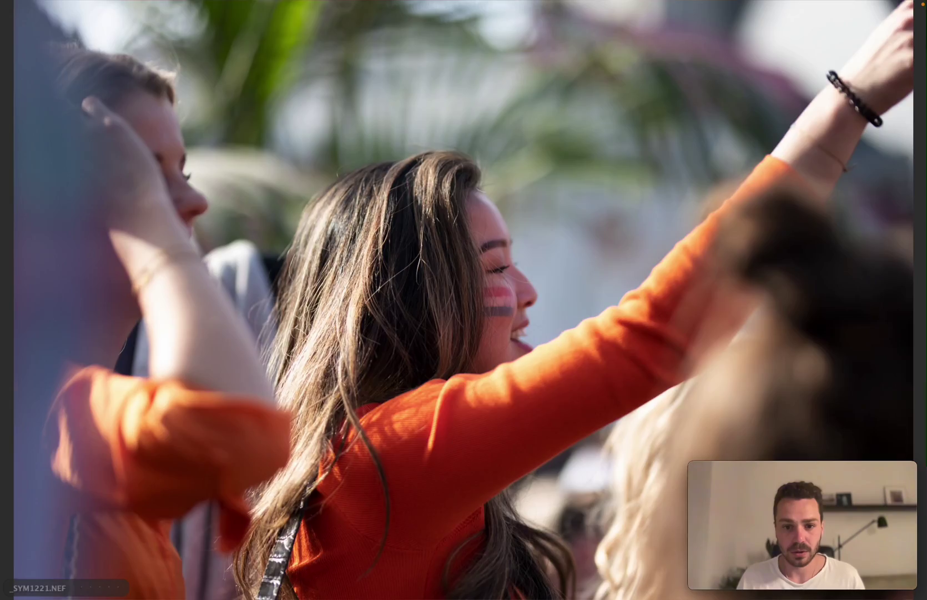
{"action": "key", "text": "Right"}
{"action": "key", "text": "Right"}
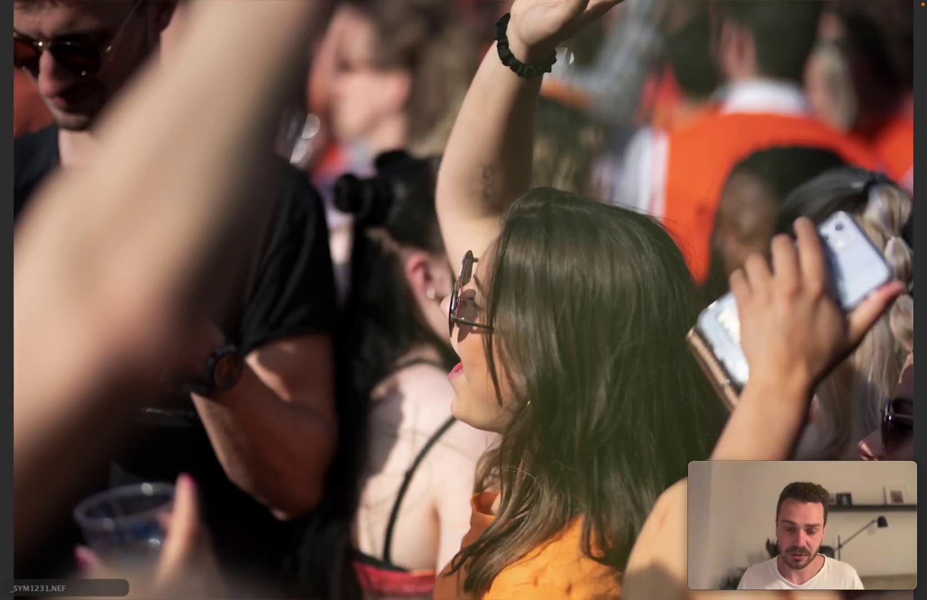
{"action": "key", "text": "Left"}
{"action": "key", "text": "Right"}
{"action": "key", "text": "Right"}
{"action": "key", "text": "Right"}
{"action": "key", "text": "Right"}
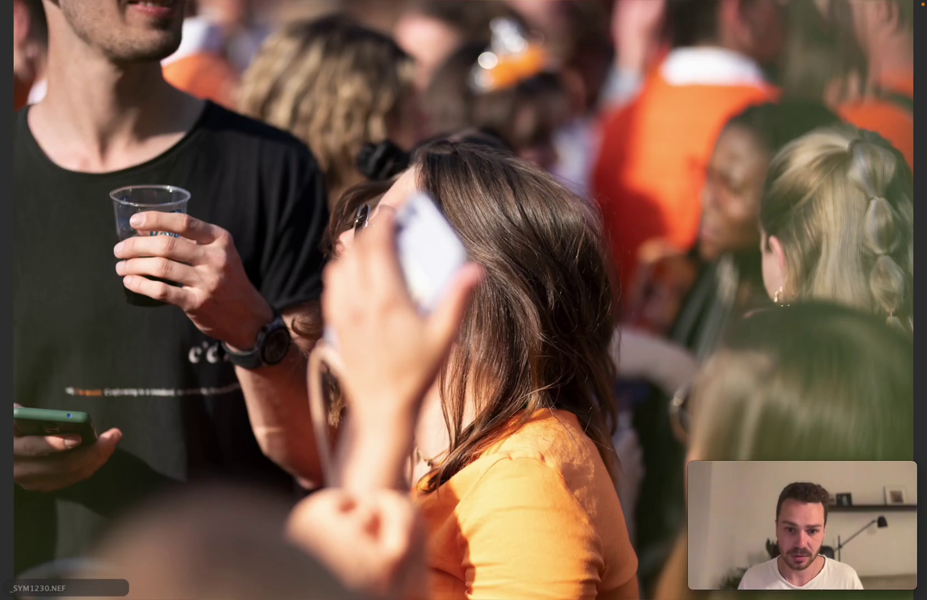
Step: Review the photos up to _SYM1262.NEF and return to _SYM1253.NEF to compare portraits of the laughing woman in sunglasses
{"action": "key", "text": "Right"}
{"action": "key", "text": "Right"}
{"action": "key", "text": "Right"}
{"action": "key", "text": "Right"}
{"action": "key", "text": "Right"}
{"action": "key", "text": "Right"}
{"action": "key", "text": "Right"}
{"action": "key", "text": "Right"}
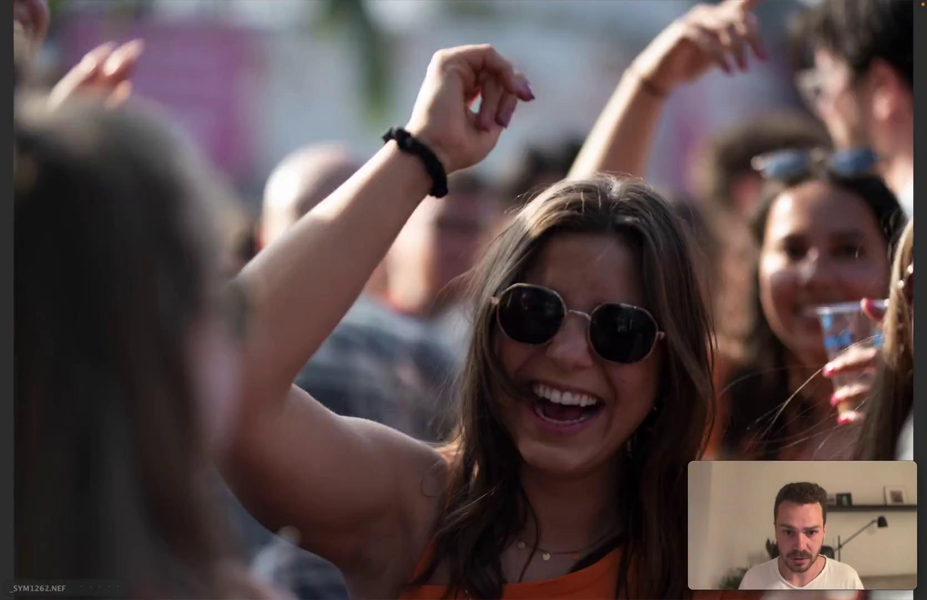
{"action": "key", "text": "Left"}
{"action": "key", "text": "Left"}
{"action": "key", "text": "Left"}
{"action": "key", "text": "Left"}
{"action": "key", "text": "Left"}
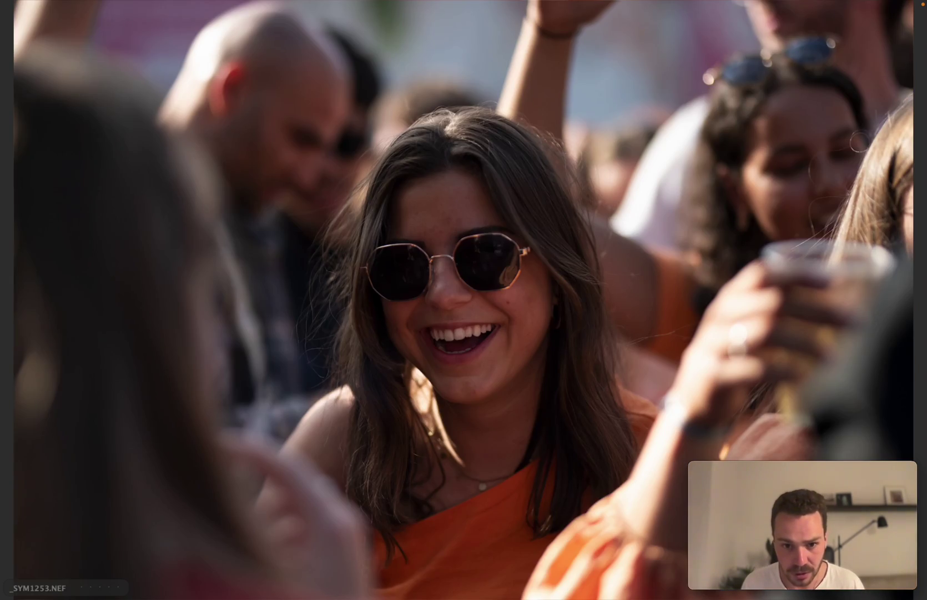
Step: Review the portraits of the laughing woman in sunglasses through _SYM1257.NEF and continue to the crowd photo _SYM1321.NEF
{"action": "key", "text": "Right"}
{"action": "key", "text": "Right"}
{"action": "key", "text": "Right"}
{"action": "key", "text": "Right"}
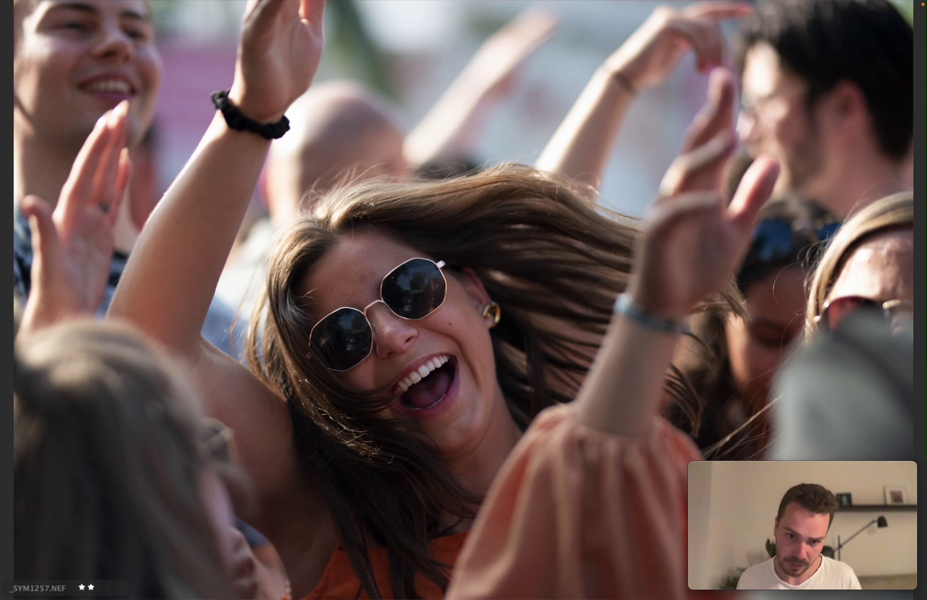
{"action": "key", "text": "Right"}
{"action": "key", "text": "Right"}
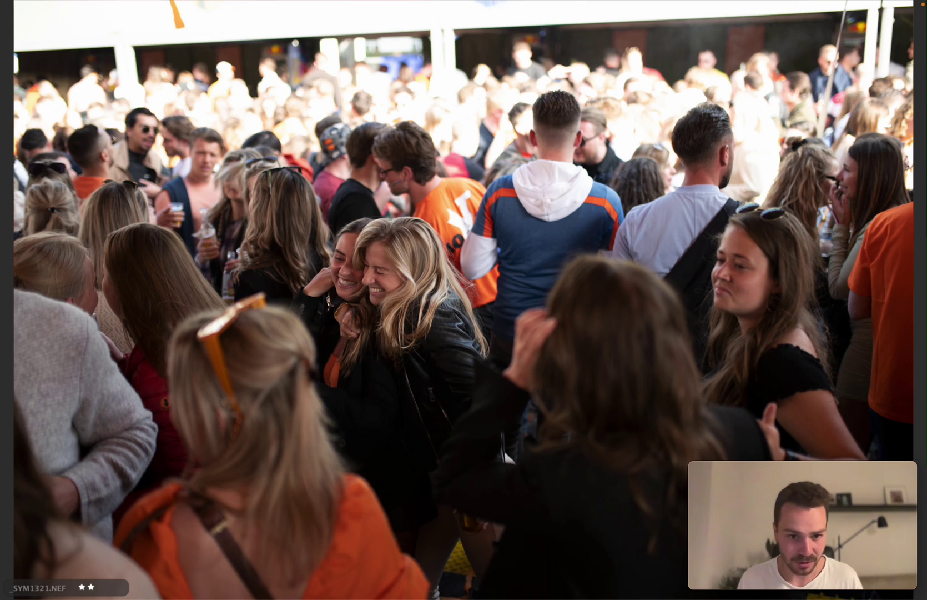
Step: Examine the crowd photos _SYM1321.NEF and _SYM1322.NEF of the two hugging women and continue to _SYM1325.NEF
{"action": "key", "text": "Right"}
{"action": "key", "text": "Right"}
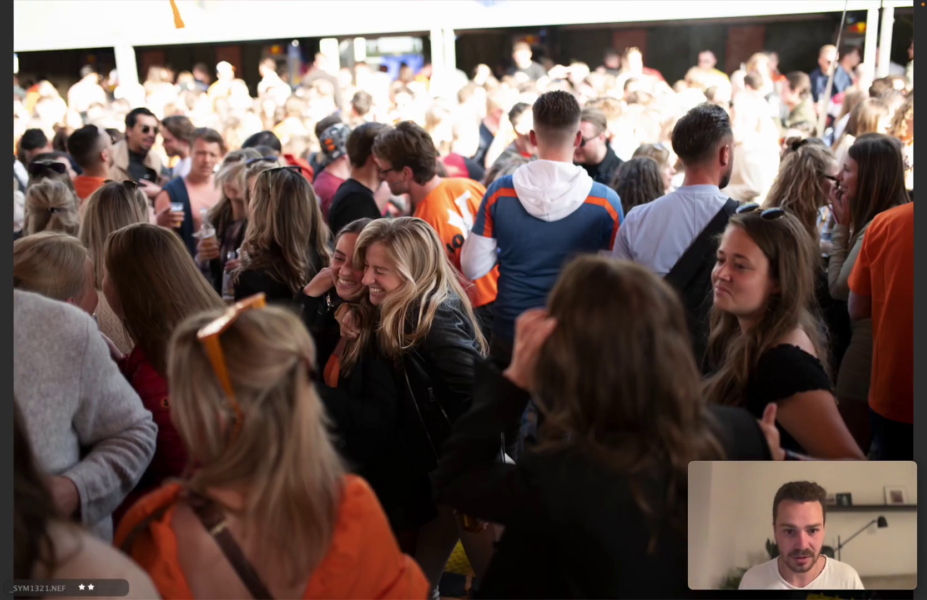
{"action": "key", "text": "Right"}
{"action": "key", "text": "Right"}
{"action": "key", "text": "Right"}
{"action": "key", "text": "Right"}
{"action": "key", "text": "Right"}
{"action": "key", "text": "Right"}
{"action": "key", "text": "Right"}
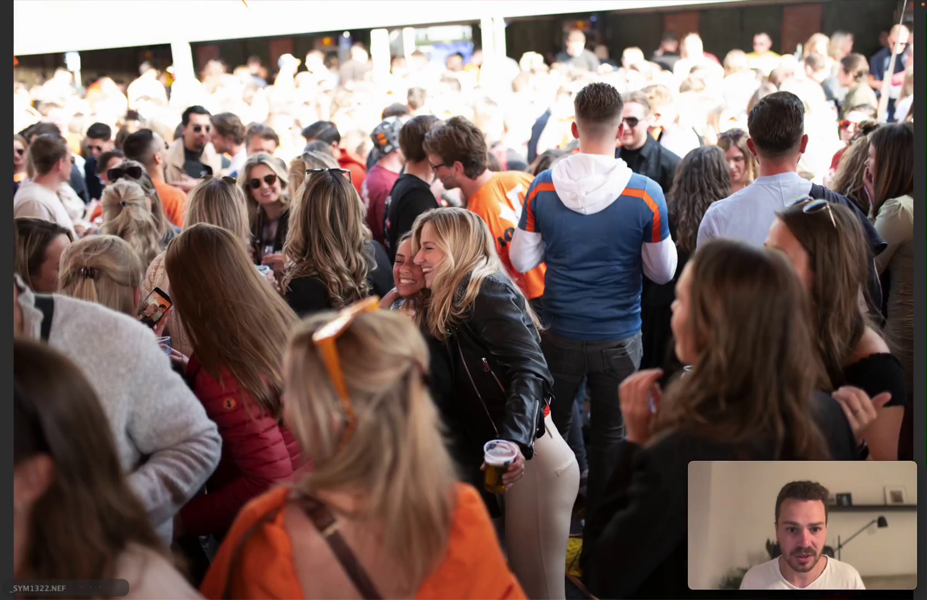
{"action": "key", "text": "Right"}
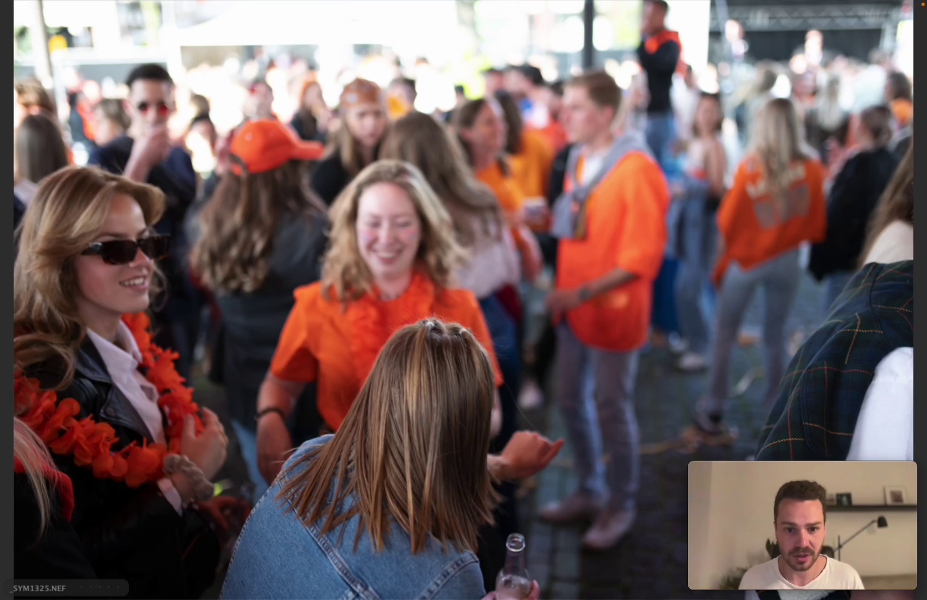
Step: Review the photos of the women dancing in orange garlands from _SYM1325.NEF to _SYM1339.NEF
{"action": "key", "text": "Right"}
{"action": "key", "text": "Right"}
{"action": "key", "text": "Right"}
{"action": "key", "text": "Right"}
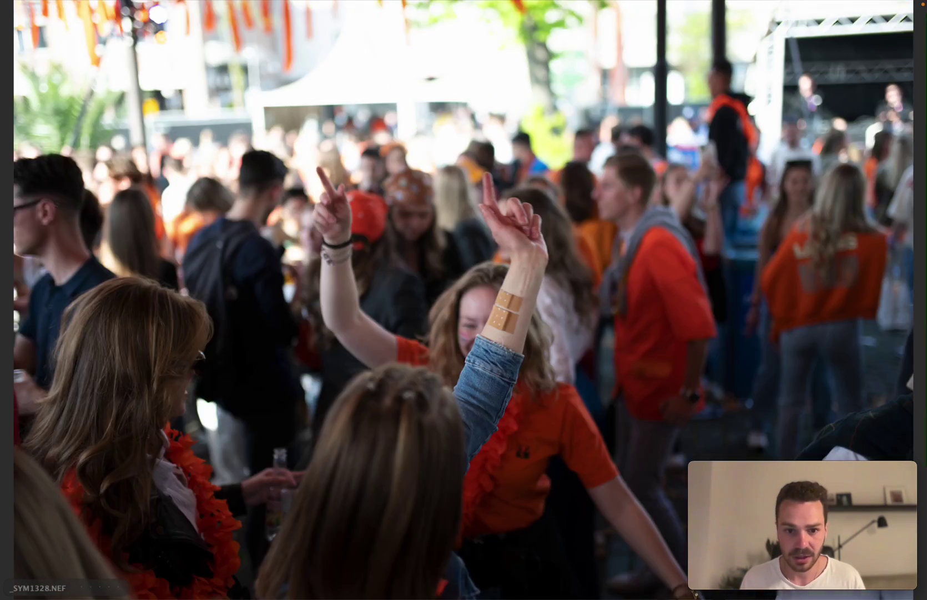
{"action": "key", "text": "Right"}
{"action": "key", "text": "Right"}
{"action": "key", "text": "Right"}
{"action": "key", "text": "Right"}
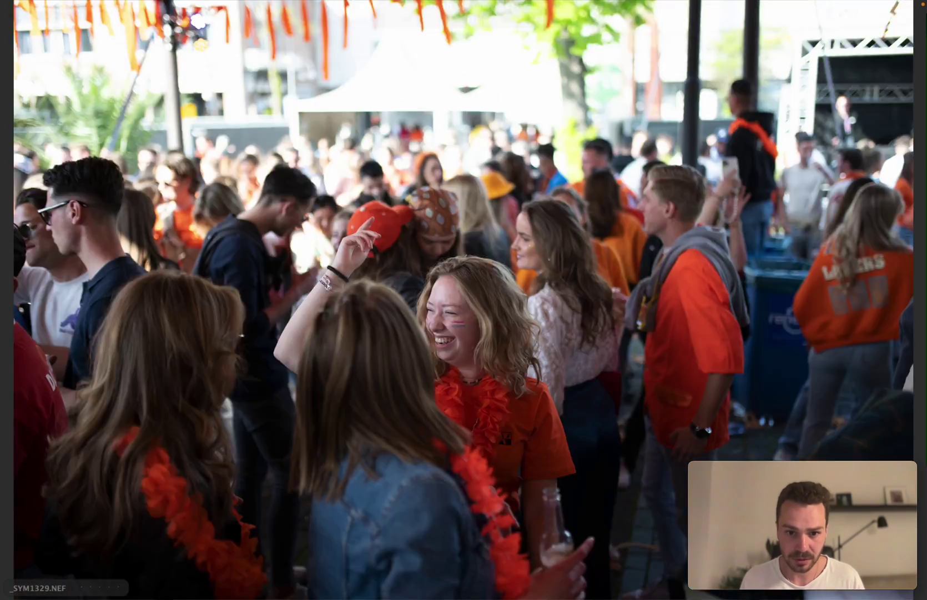
{"action": "key", "text": "Right"}
{"action": "key", "text": "Right"}
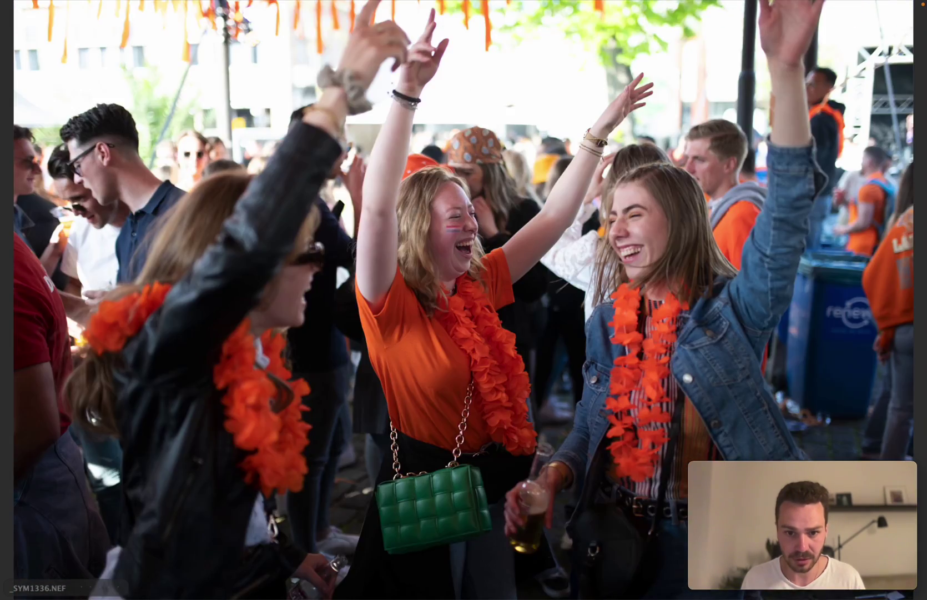
{"action": "key", "text": "Right"}
{"action": "key", "text": "Right"}
{"action": "key", "text": "Right"}
{"action": "key", "text": "Right"}
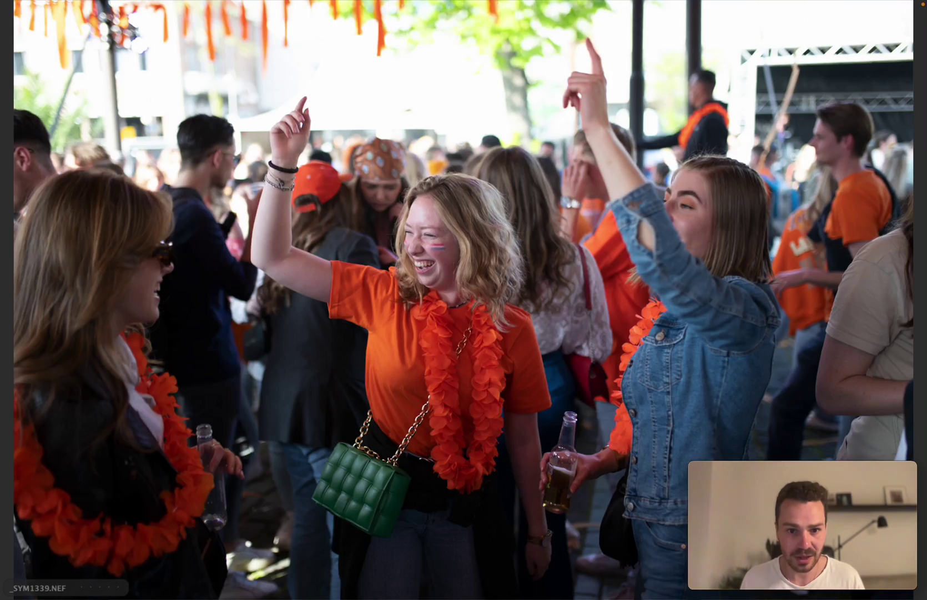
Step: Compare the dancing photos from _SYM1344.NEF to _SYM1347.NEF and rate _SYM1346.NEF two stars
{"action": "key", "text": "Right"}
{"action": "key", "text": "Right"}
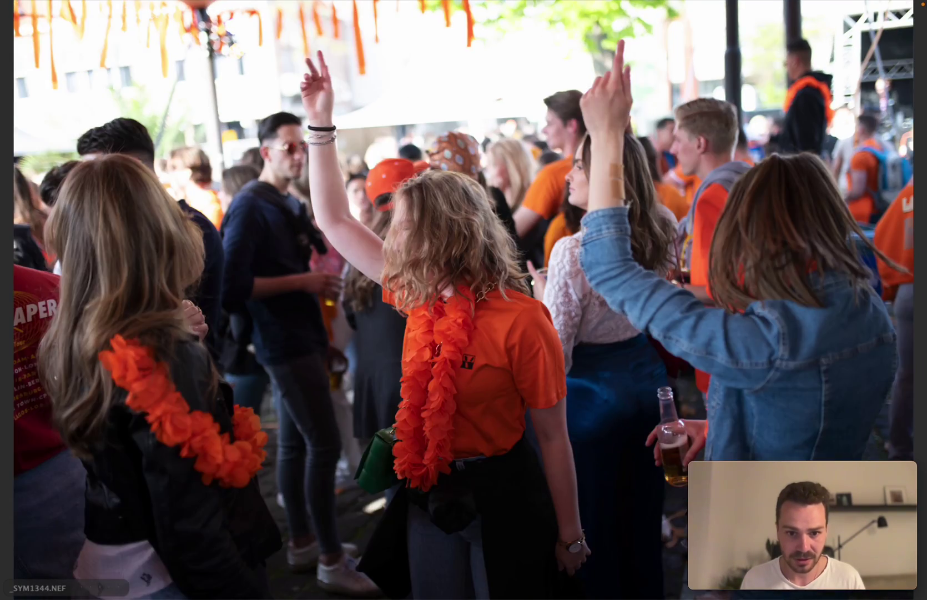
{"action": "key", "text": "Left"}
{"action": "key", "text": "Right"}
{"action": "key", "text": "Right"}
{"action": "key", "text": "Right"}
{"action": "key", "text": "Right"}
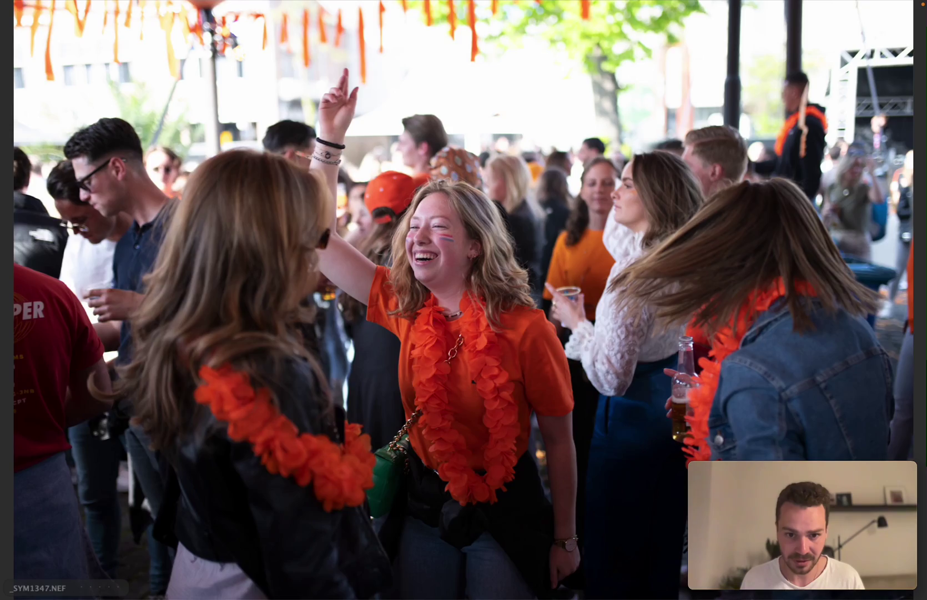
{"action": "key", "text": "2"}
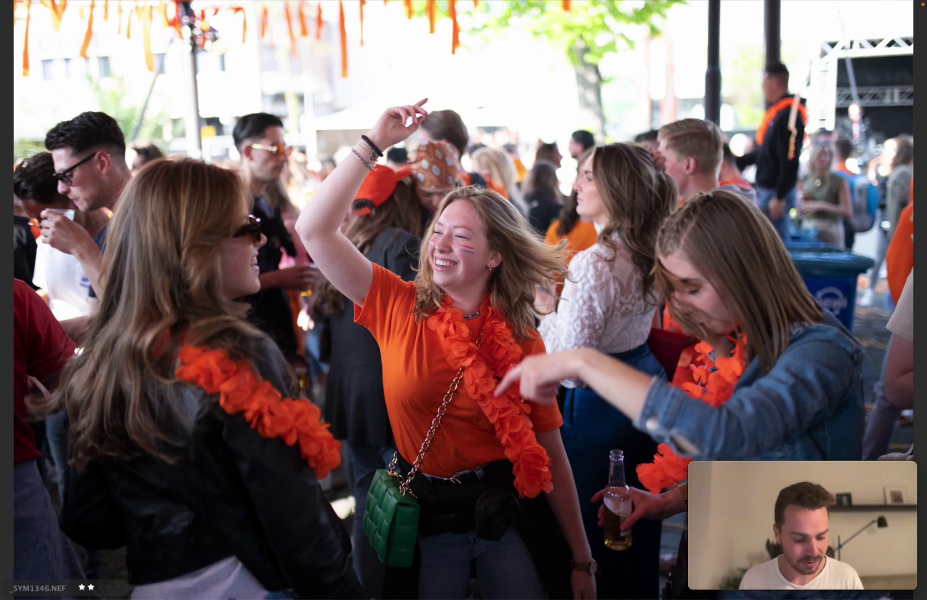
Step: Review the photos from _SYM1346.NEF through _SYM1369.NEF to _SYM1374.NEF and inspect the face of the woman in the orange sweater
{"action": "key", "text": "Right"}
{"action": "key", "text": "Right"}
{"action": "key", "text": "Right"}
{"action": "key", "text": "Right"}
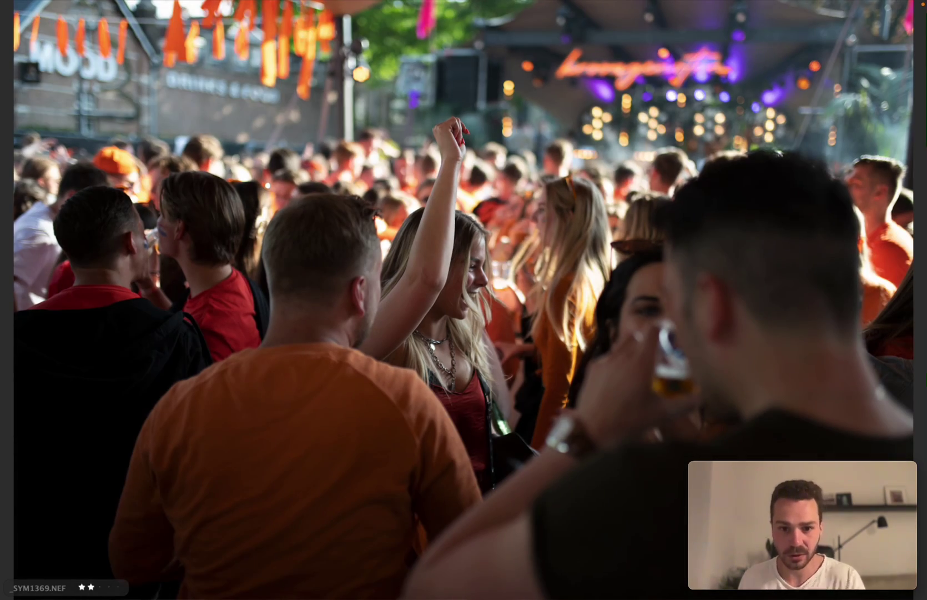
{"action": "key", "text": "Right"}
{"action": "key", "text": "Right"}
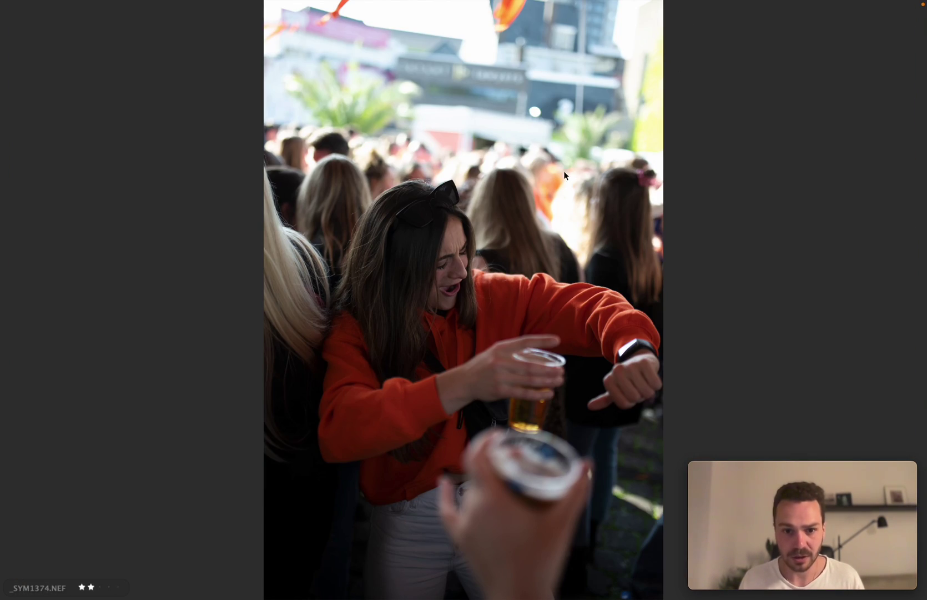
{"action": "left_click", "coordinate": [450, 246]}
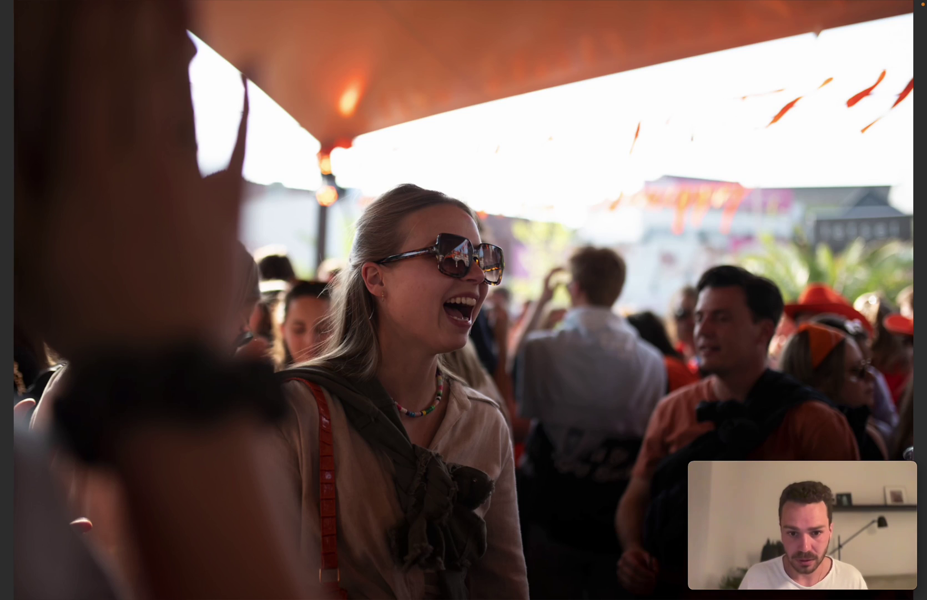
Step: Review the dark portrait-format photos of the blonde woman under the canopy from _SYM1388.NEF to _SYM1396.NEF
{"action": "key", "text": "Right"}
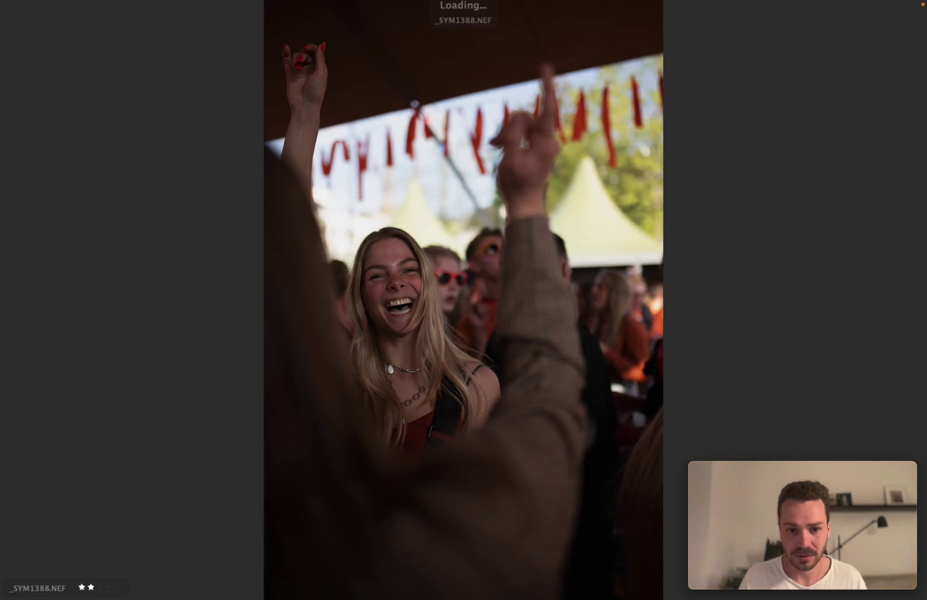
{"action": "key", "text": "Right"}
{"action": "key", "text": "Right"}
{"action": "key", "text": "Right"}
{"action": "key", "text": "Right"}
{"action": "key", "text": "Right"}
{"action": "key", "text": "Right"}
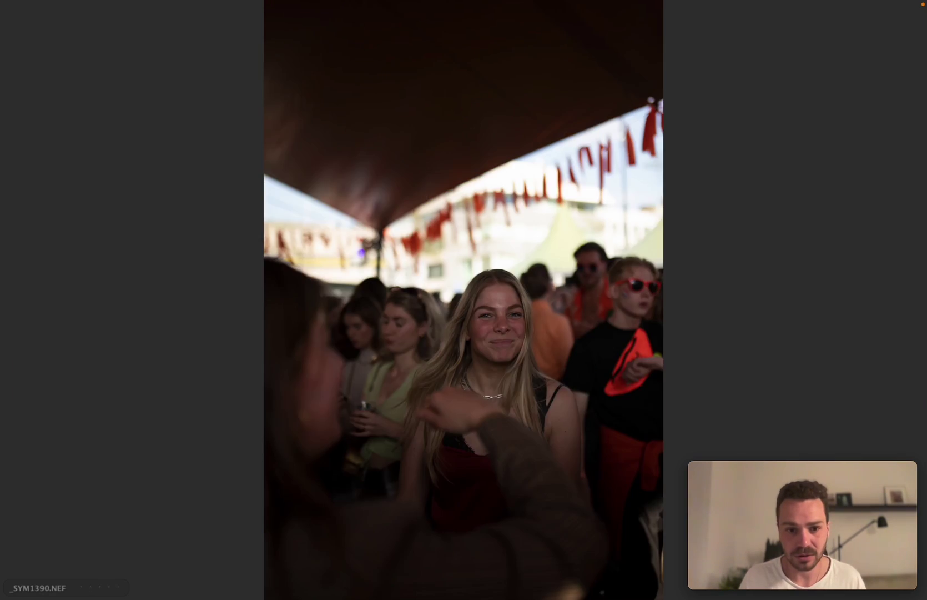
{"action": "key", "text": "Right"}
{"action": "key", "text": "Right"}
{"action": "key", "text": "Right"}
{"action": "key", "text": "Right"}
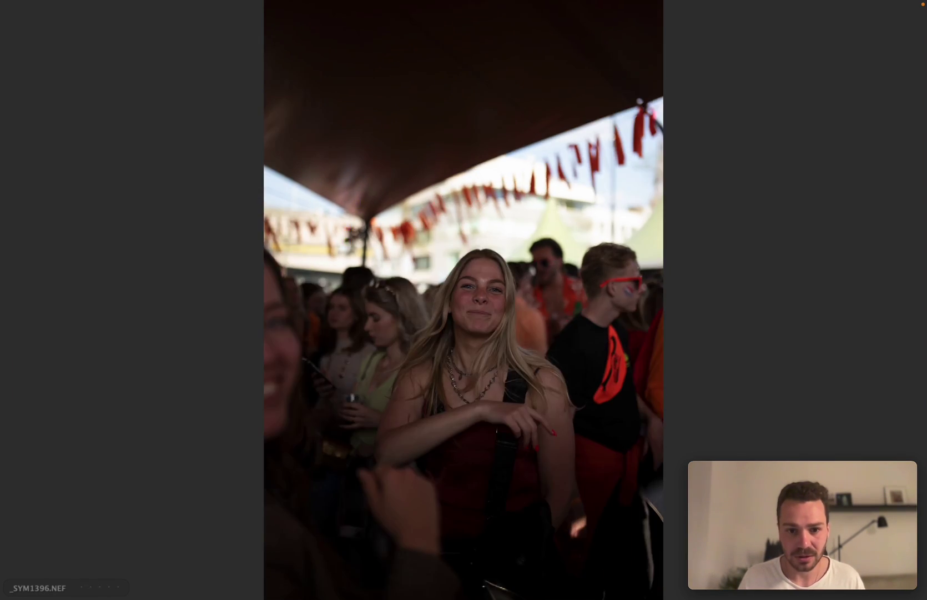
Step: Compare the cheering group photos around _SYM1407.NEF and continue to the couple in _SYM1415.NEF
{"action": "key", "text": "Right"}
{"action": "key", "text": "Right"}
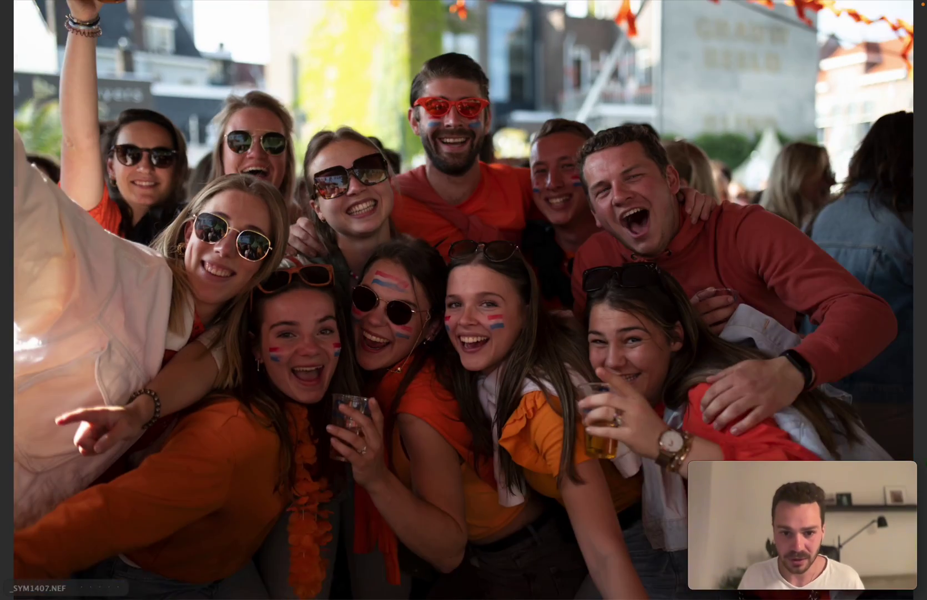
{"action": "key", "text": "Left"}
{"action": "key", "text": "Left"}
{"action": "key", "text": "Left"}
{"action": "key", "text": "Left"}
{"action": "key", "text": "Right"}
{"action": "key", "text": "Right"}
{"action": "key", "text": "Right"}
{"action": "key", "text": "Right"}
{"action": "key", "text": "Right"}
{"action": "key", "text": "Right"}
{"action": "key", "text": "Right"}
{"action": "key", "text": "Right"}
{"action": "key", "text": "Right"}
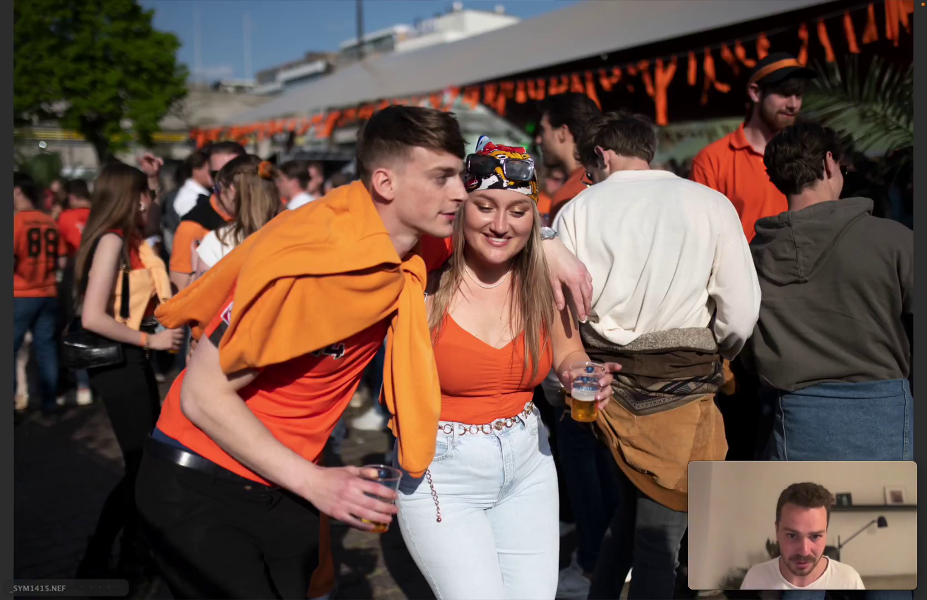
Step: Review the photos following the couple in _SYM1415.NEF up to the women beside the stage in _SYM1424.NEF
{"action": "key", "text": "Right"}
{"action": "key", "text": "Right"}
{"action": "key", "text": "Right"}
{"action": "key", "text": "Right"}
{"action": "key", "text": "Right"}
{"action": "key", "text": "Right"}
{"action": "key", "text": "Right"}
{"action": "key", "text": "Right"}
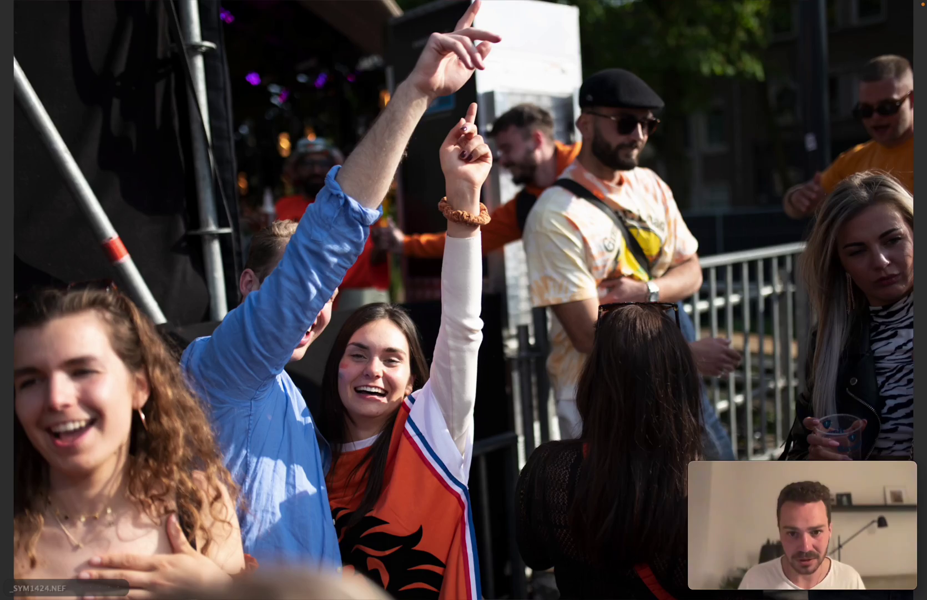
Step: Continue from _SYM1424.NEF to the DJ booth and review its photos from _SYM1466.NEF to _SYM1474.NEF
{"action": "key", "text": "Right"}
{"action": "key", "text": "Right"}
{"action": "key", "text": "Right"}
{"action": "key", "text": "Right"}
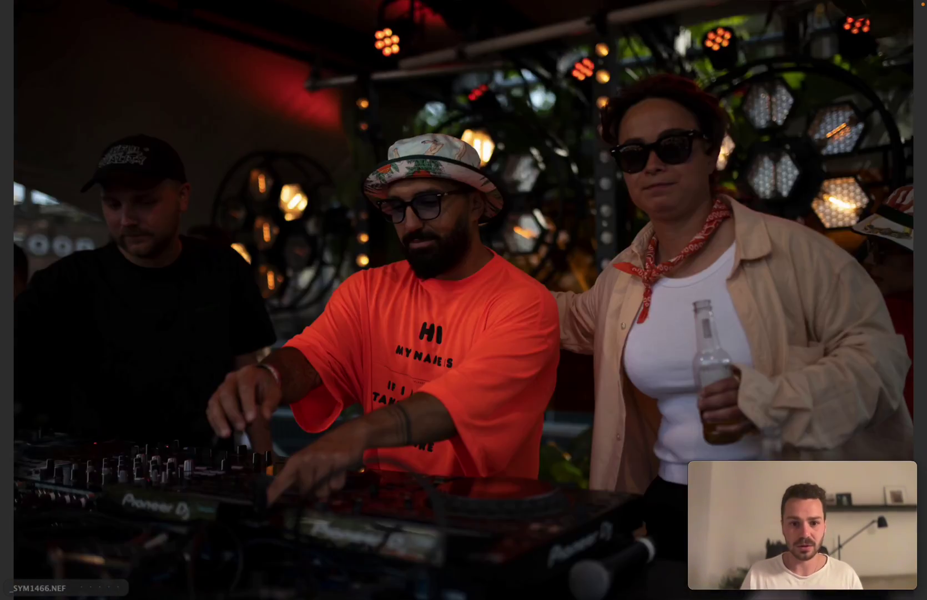
{"action": "key", "text": "Right"}
{"action": "key", "text": "Right"}
{"action": "key", "text": "Right"}
{"action": "key", "text": "Right"}
{"action": "key", "text": "Right"}
{"action": "key", "text": "Right"}
{"action": "key", "text": "Right"}
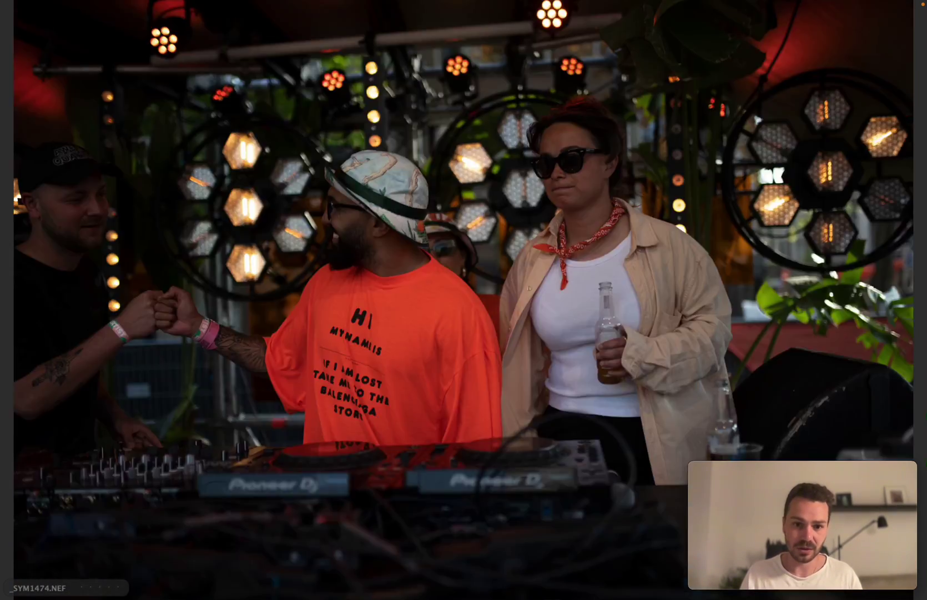
Step: Review the photos following the DJ fist bump in _SYM1474.NEF, continuing to _SYM1548.NEF
{"action": "key", "text": "Right"}
{"action": "key", "text": "Right"}
{"action": "key", "text": "Right"}
{"action": "key", "text": "Right"}
{"action": "key", "text": "Right"}
{"action": "key", "text": "Right"}
{"action": "key", "text": "Right"}
{"action": "key", "text": "Right"}
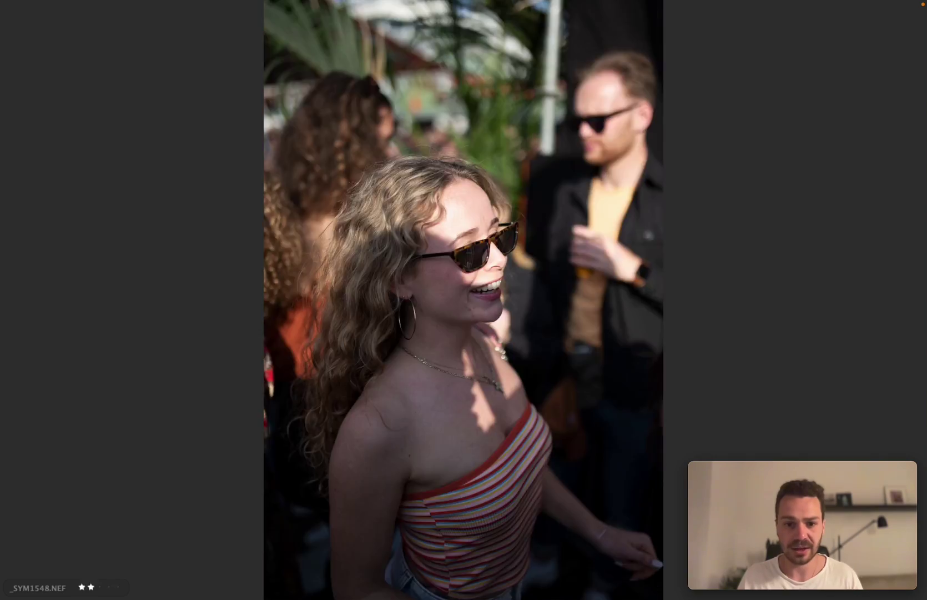
Step: Examine the sunlit crowd portraits from _SYM1548.NEF through _SYM1556.NEF to _SYM1557.NEF
{"action": "key", "text": "Right"}
{"action": "key", "text": "Right"}
{"action": "key", "text": "Right"}
{"action": "key", "text": "Right"}
{"action": "key", "text": "Right"}
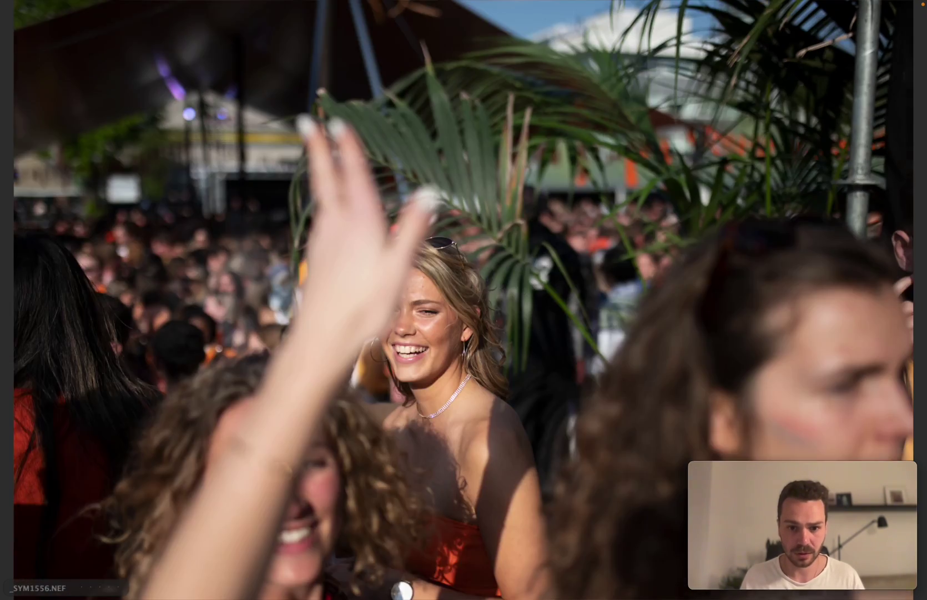
{"action": "key", "text": "Right"}
{"action": "key", "text": "Right"}
{"action": "key", "text": "Right"}
{"action": "key", "text": "Right"}
{"action": "key", "text": "Right"}
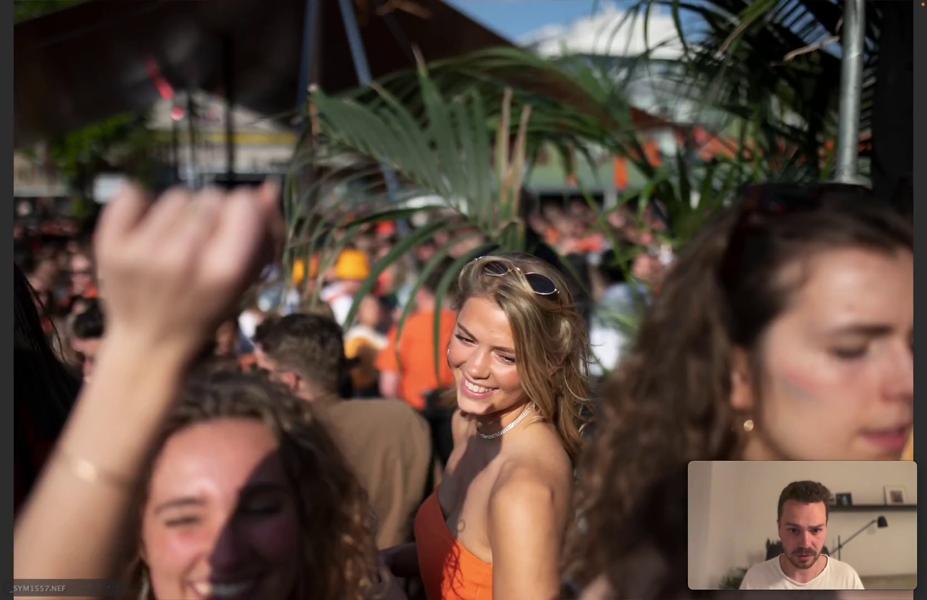
Step: Review the portraits from _SYM1557.NEF through _SYM1566.NEF to the woman in the white top in _SYM1584.NEF
{"action": "key", "text": "Right"}
{"action": "key", "text": "Right"}
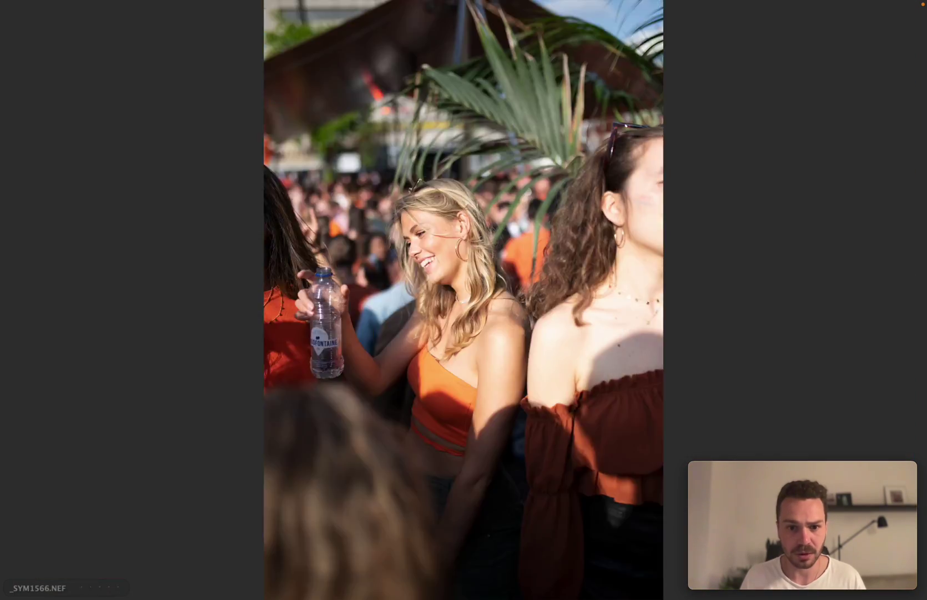
{"action": "key", "text": "Right"}
{"action": "key", "text": "Right"}
{"action": "key", "text": "Right"}
{"action": "key", "text": "Right"}
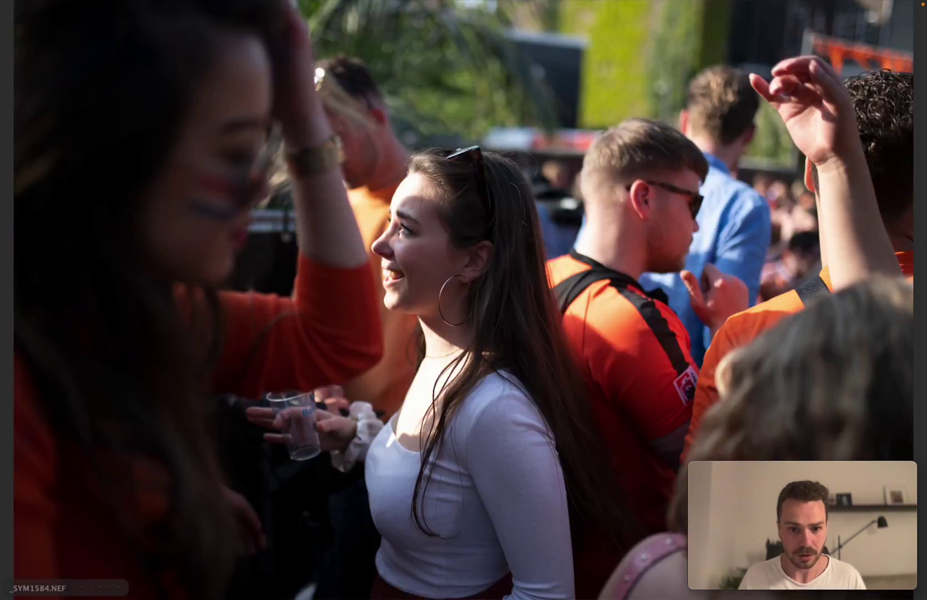
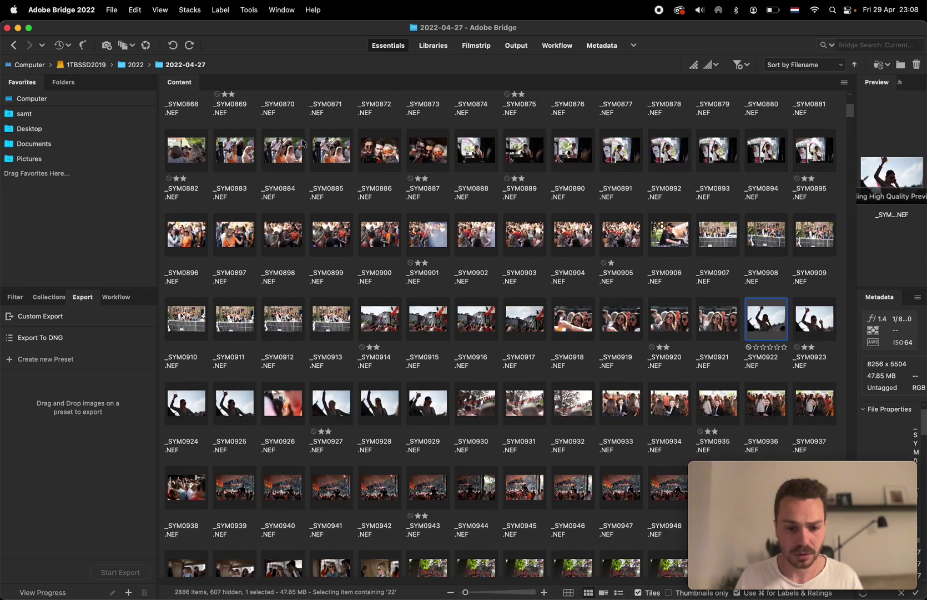
Step: Switch to Lightroom Classic and turn off the library filter for the 2022-04-27 folder
{"action": "left_click", "coordinate": [429, 118]}
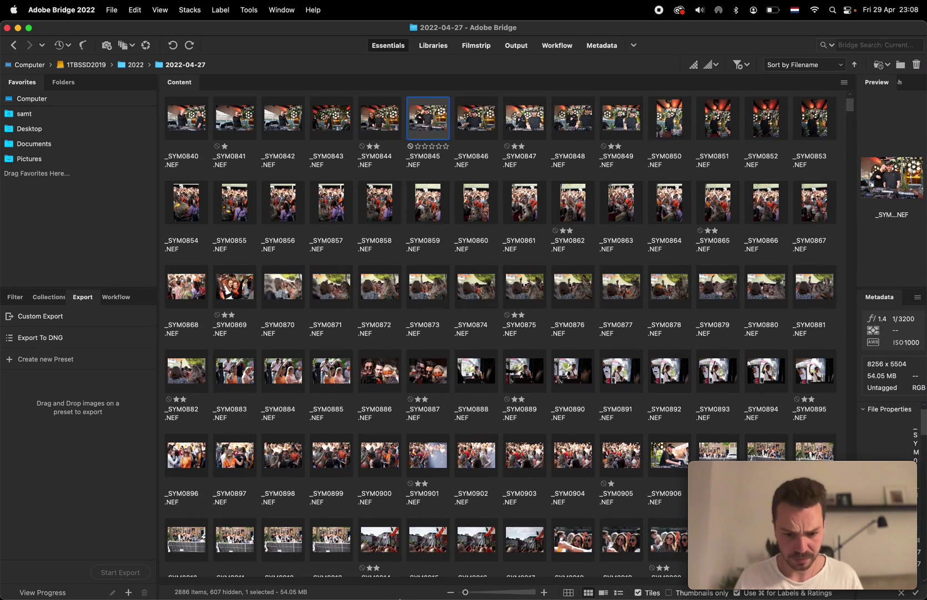
{"action": "left_click", "coordinate": [415, 590]}
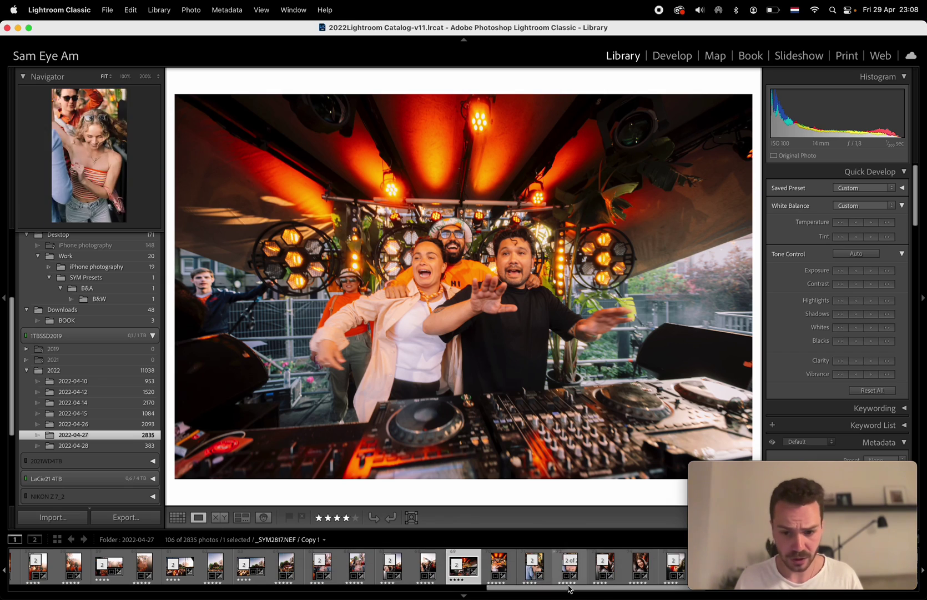
{"action": "key", "text": "super+l"}
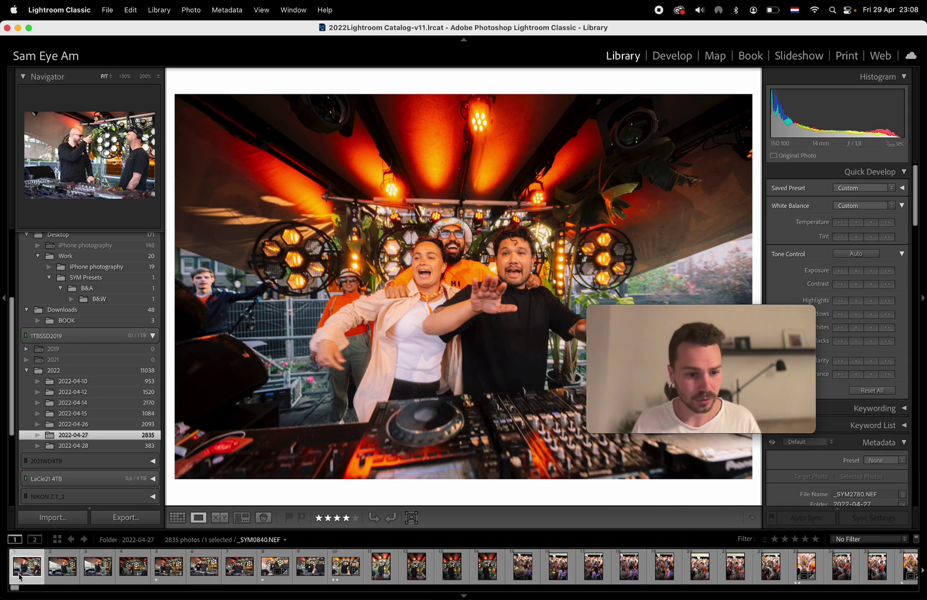
Step: Open the metadata conflict options for _SYM0841.NEF in the filmstrip and cancel without importing or overwriting its settings
{"action": "left_click", "coordinate": [75, 567]}
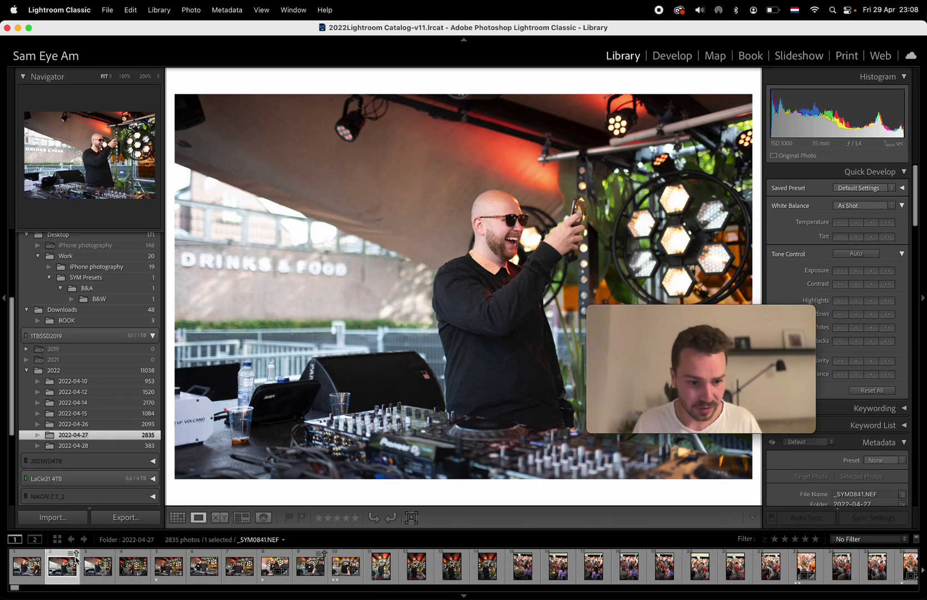
{"action": "left_click", "coordinate": [76, 555]}
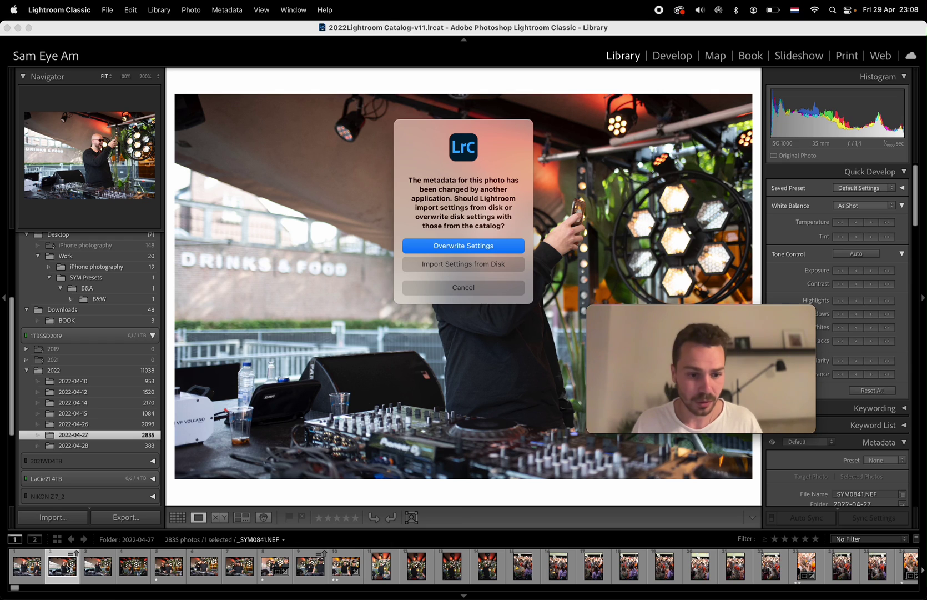
{"action": "left_click", "coordinate": [474, 292]}
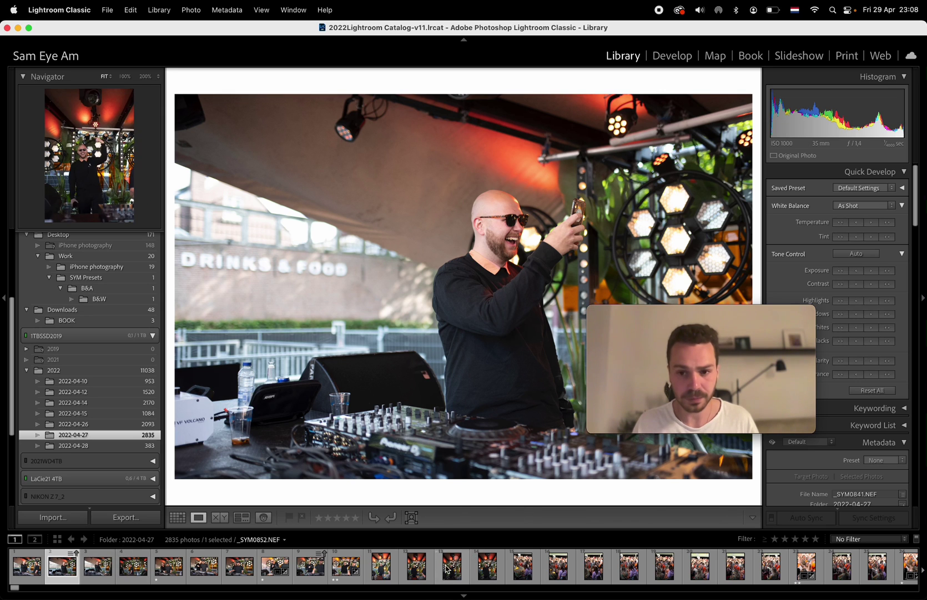
Step: Select all photos in the 2022-04-27 folder and open the metadata conflict options for them
{"action": "key", "text": "super+a"}
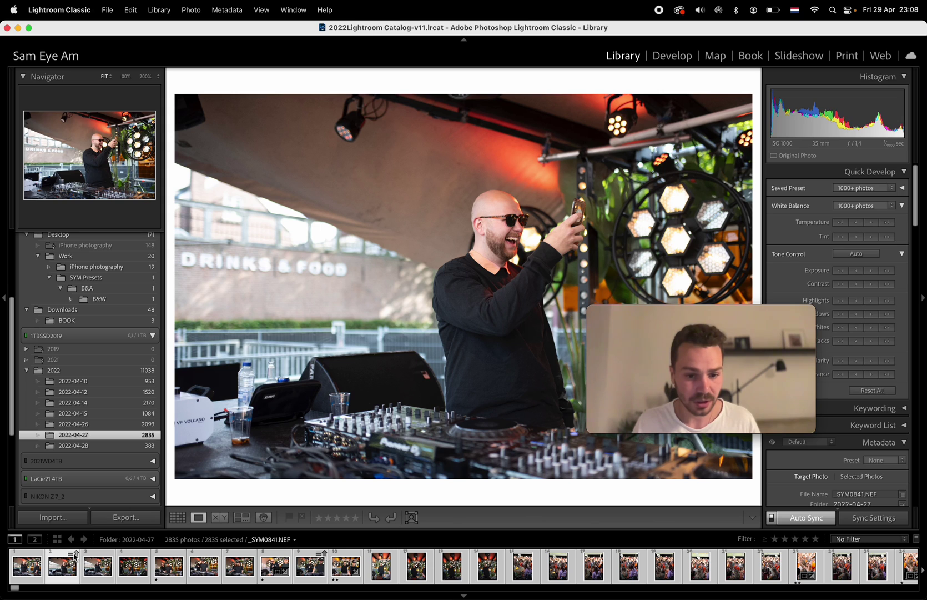
{"action": "key", "text": "super+s"}
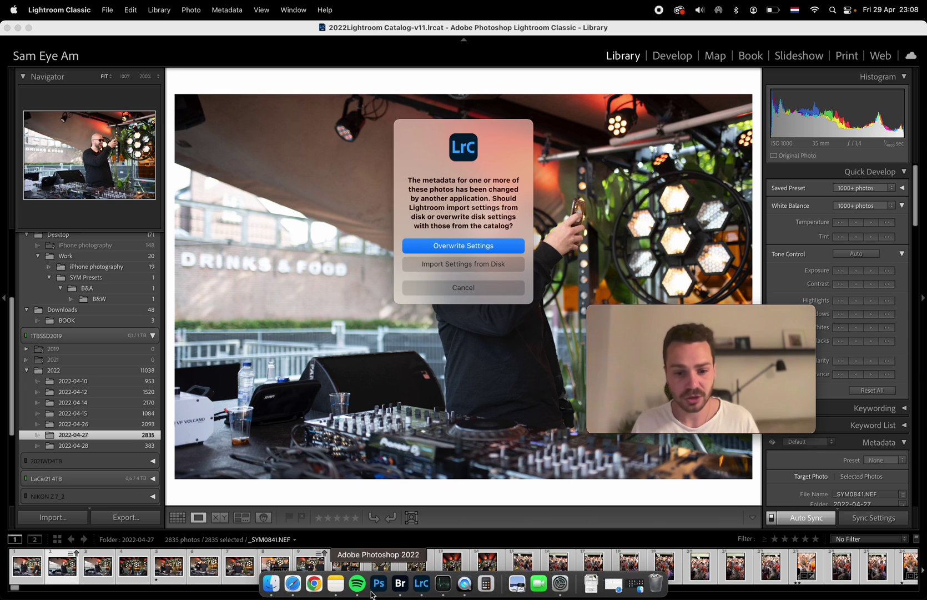
Step: Switch to Adobe Bridge and reveal _SYM0841.NEF in Finder
{"action": "left_click", "coordinate": [393, 584]}
{"action": "right_click", "coordinate": [252, 126]}
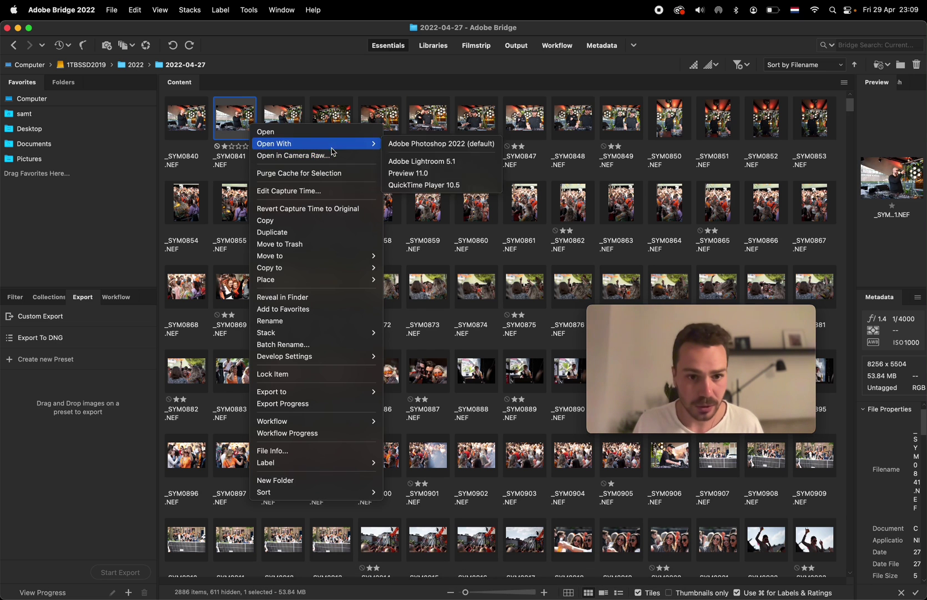
{"action": "left_click", "coordinate": [319, 297]}
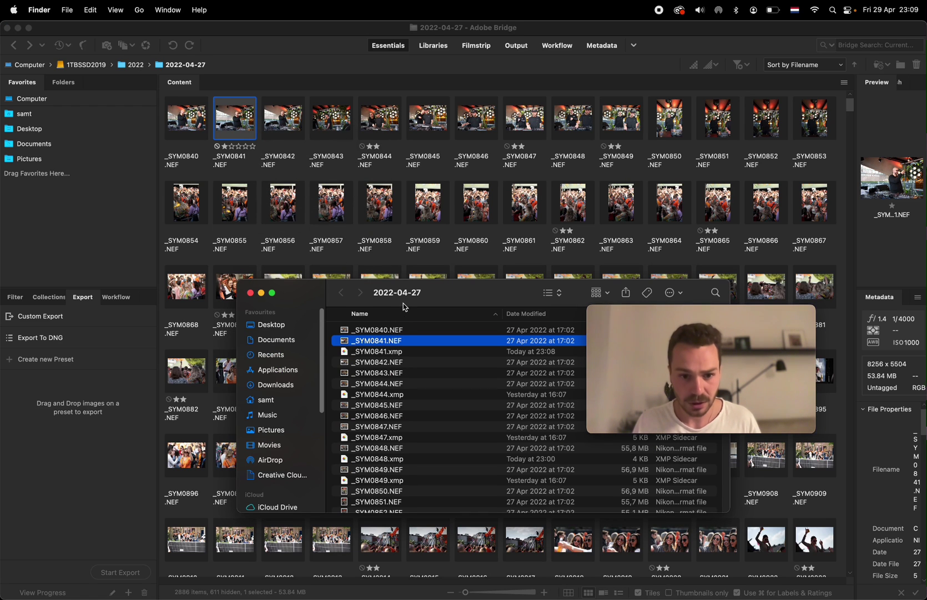
Step: Preview the _SYM0841.xmp sidecar file and compare its entry with _SYM0841.NEF in the 2022-04-27 folder
{"action": "key", "text": "Down"}
{"action": "key", "text": "space"}
{"action": "key", "text": "space"}
{"action": "key", "text": "space"}
{"action": "key", "text": "space"}
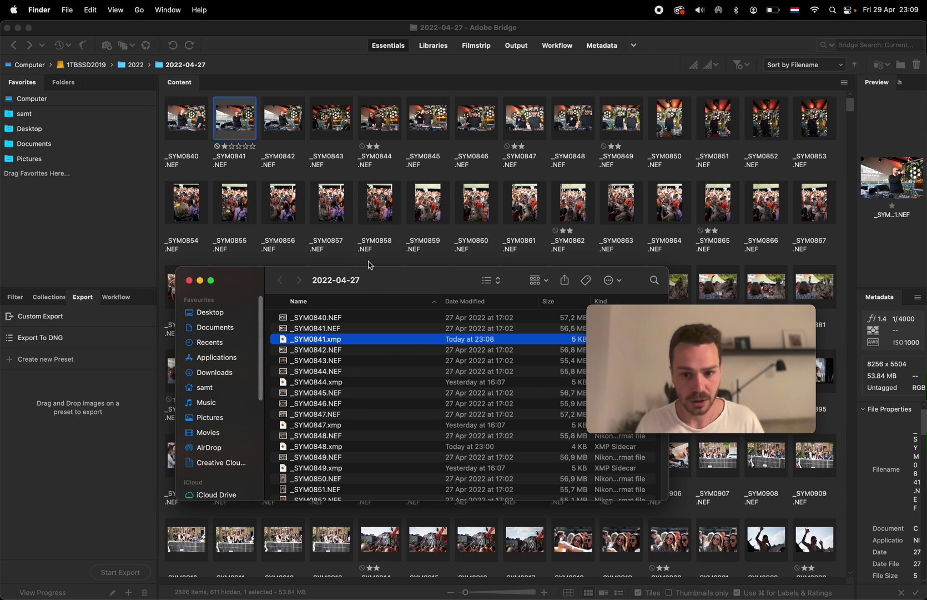
{"action": "left_click", "coordinate": [318, 329]}
{"action": "left_click", "coordinate": [321, 340]}
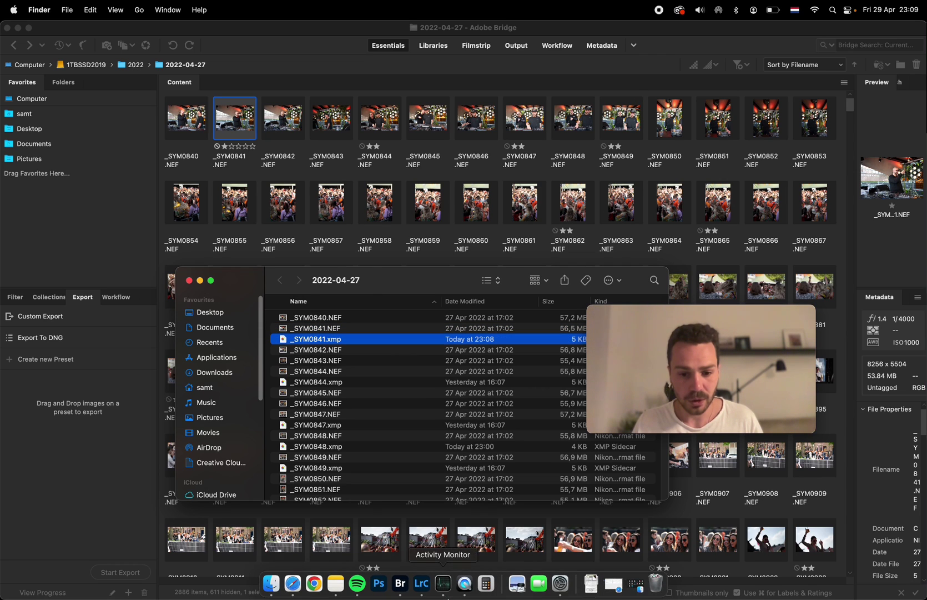
Step: Switch back to Lightroom Classic and import the settings from disk for _SYM0841.NEF only
{"action": "left_click", "coordinate": [423, 586]}
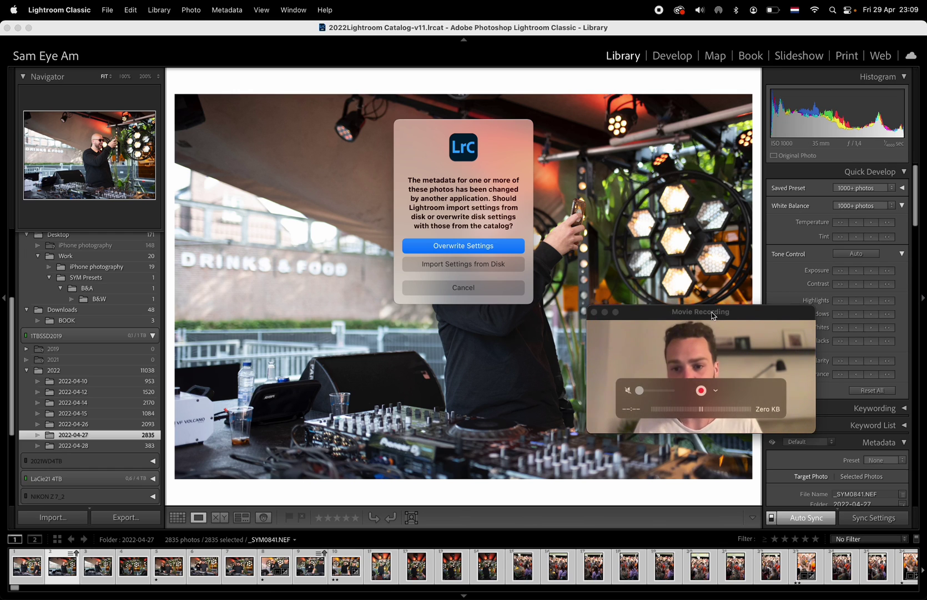
{"action": "left_click_drag", "start_coordinate": [712, 318], "coordinate": [806, 462]}
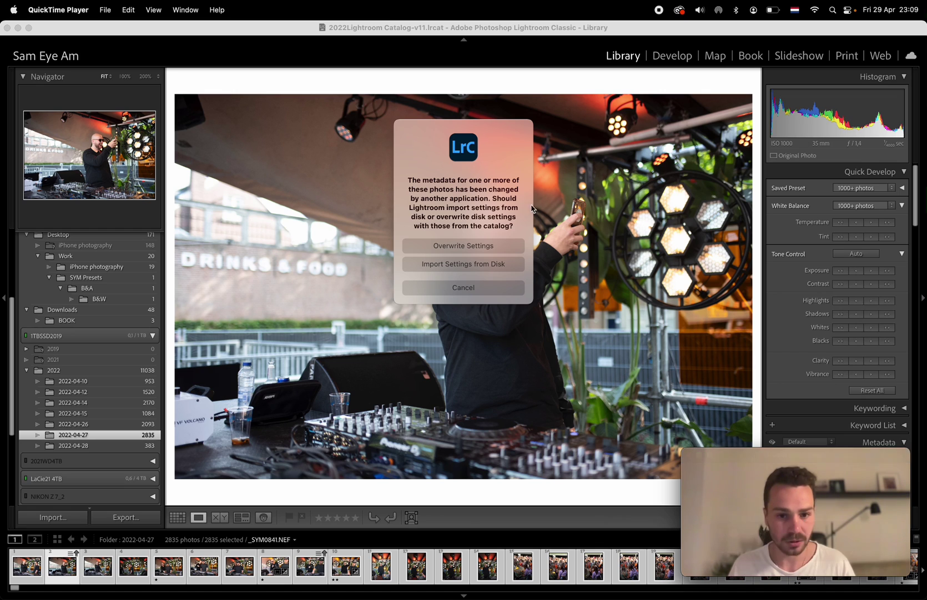
{"action": "left_click", "coordinate": [486, 270]}
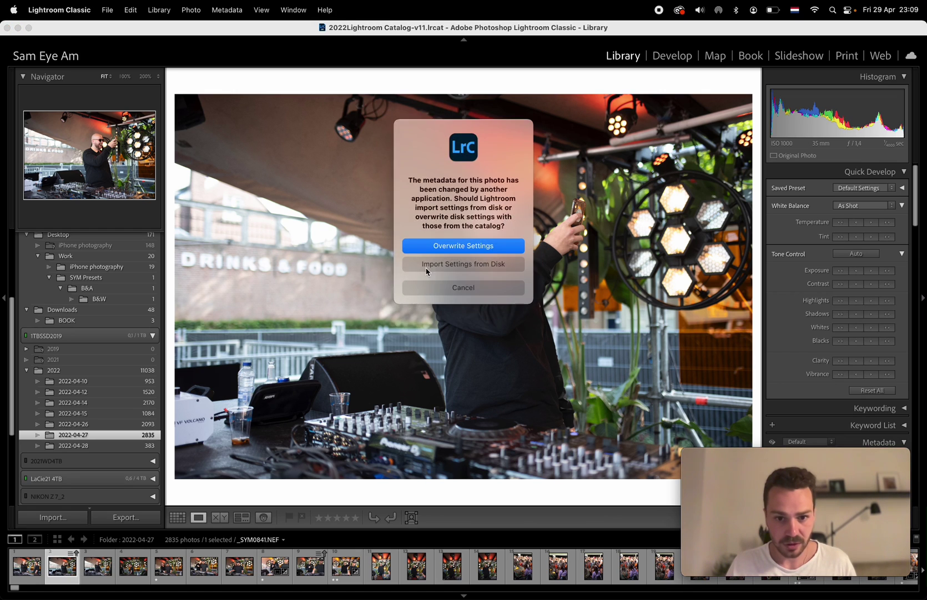
{"action": "left_click", "coordinate": [485, 270]}
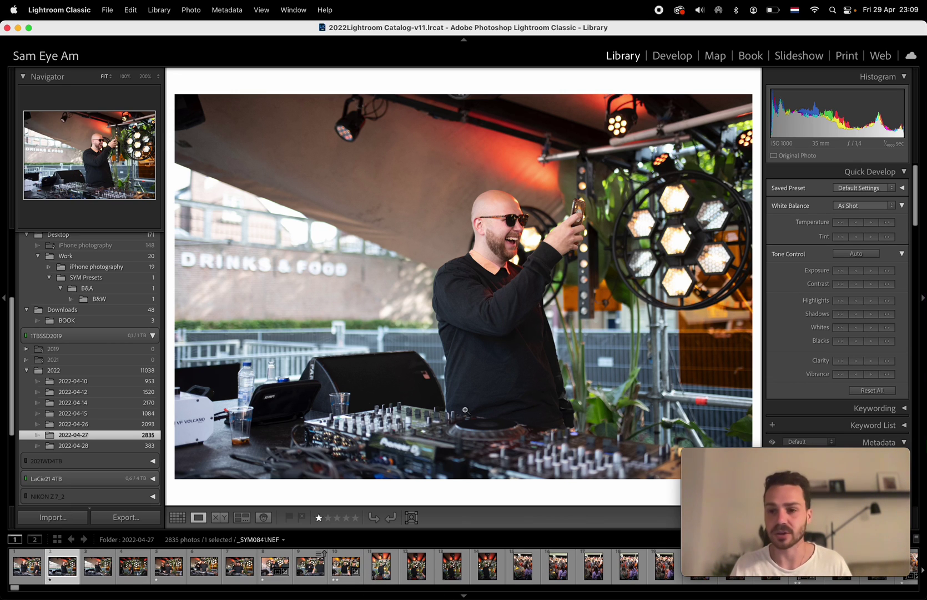
{"action": "mouse_move", "coordinate": [784, 486]}
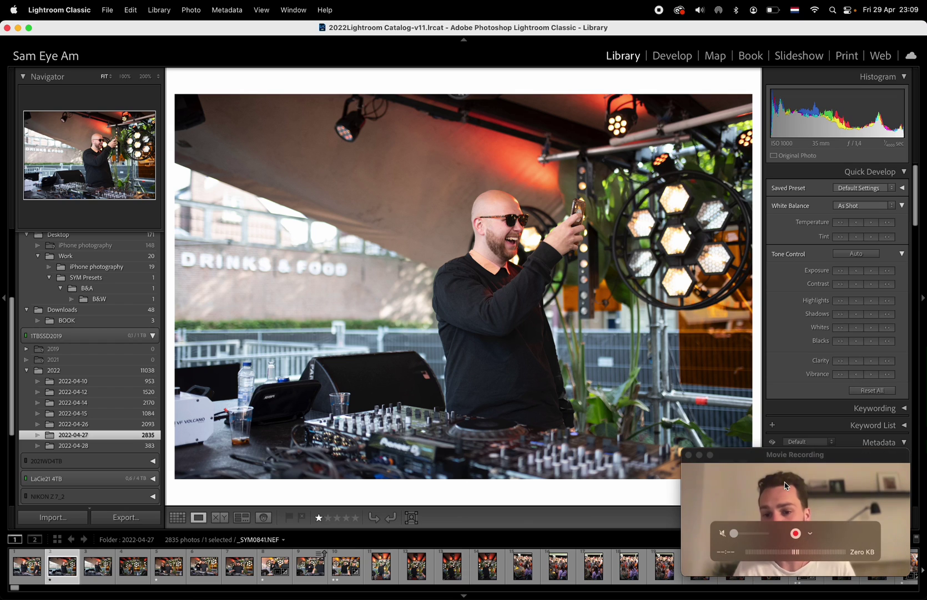